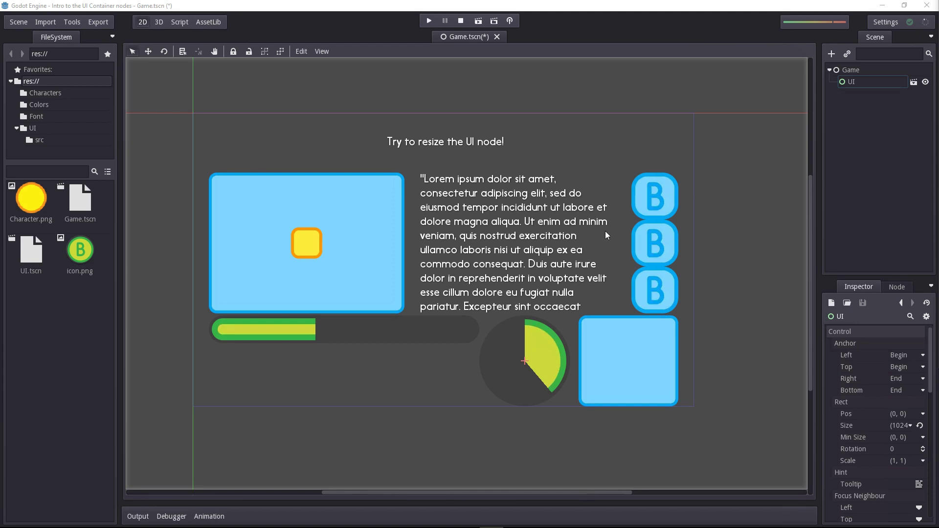
Select the UI node in Game.tscn and drag its corner handle to see its contents reflow.
left_click(665, 395)
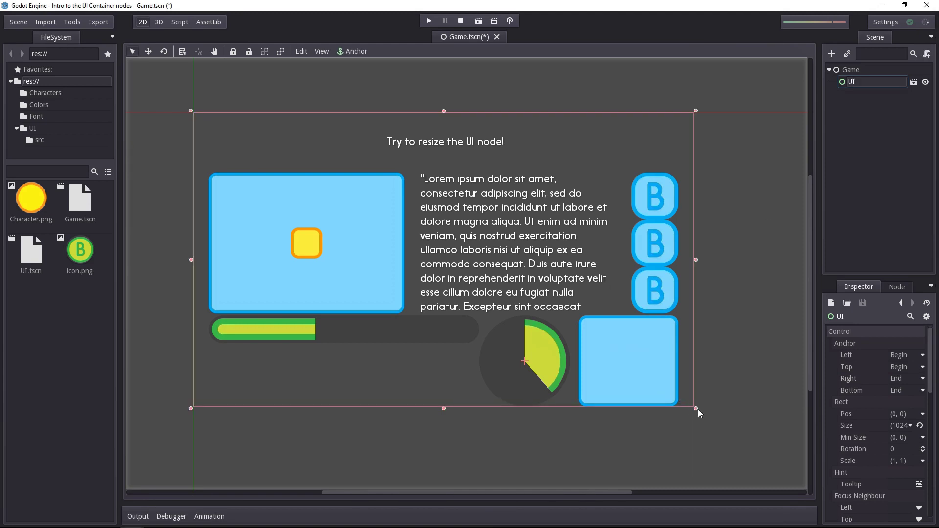
left_click_drag(696, 409, 724, 430)
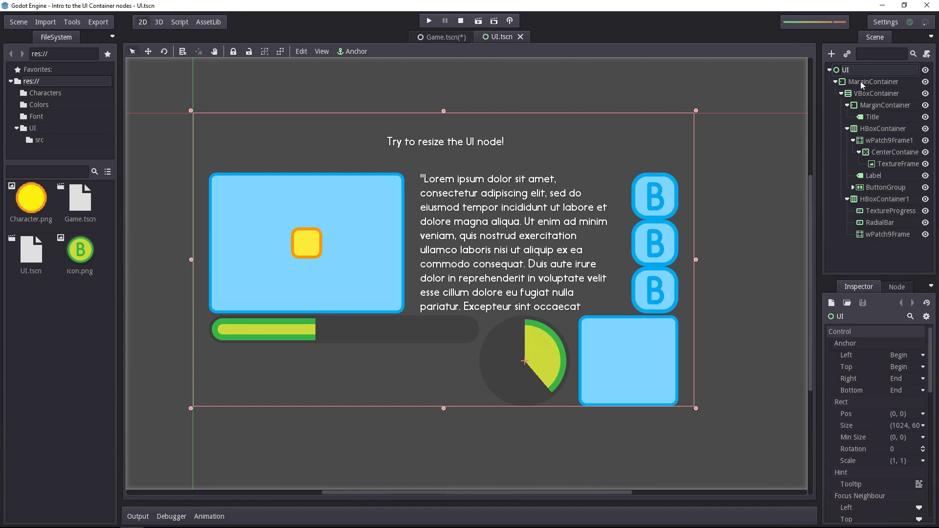
Inspect the areas of VBoxContainer, the inner MarginContainer, TextureFrame and HBoxContainer1.
left_click(868, 93)
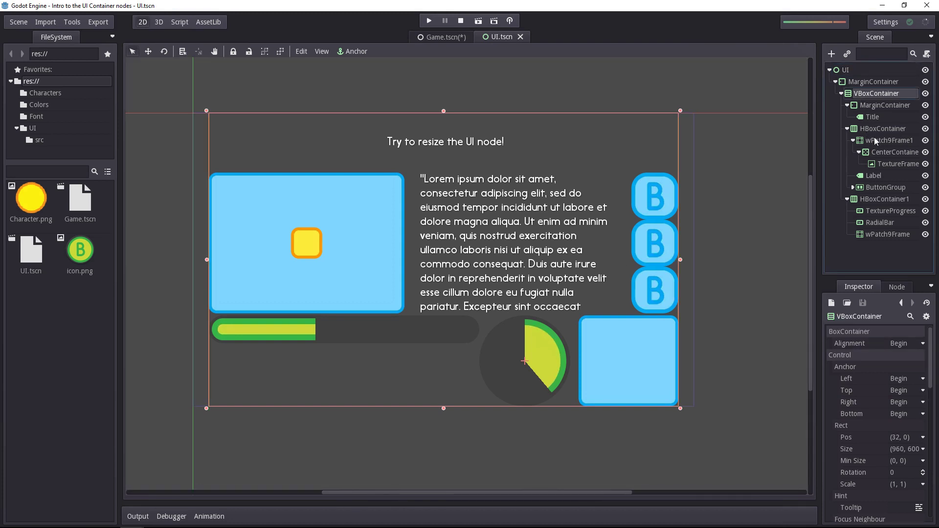
left_click(875, 106)
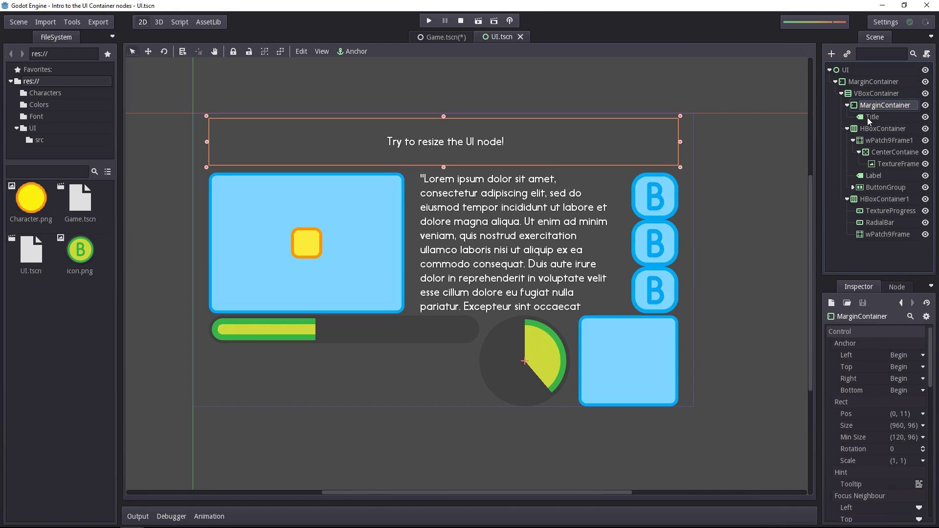
left_click(882, 163)
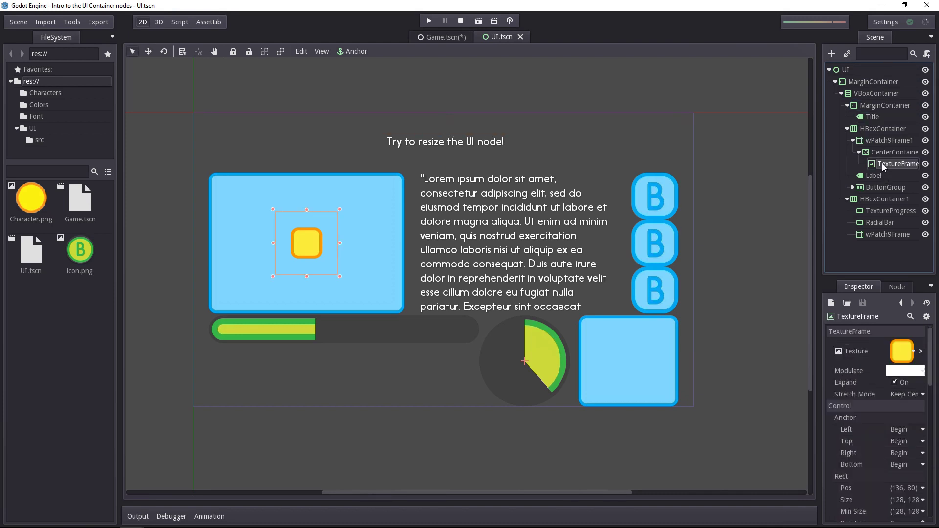
left_click(882, 199)
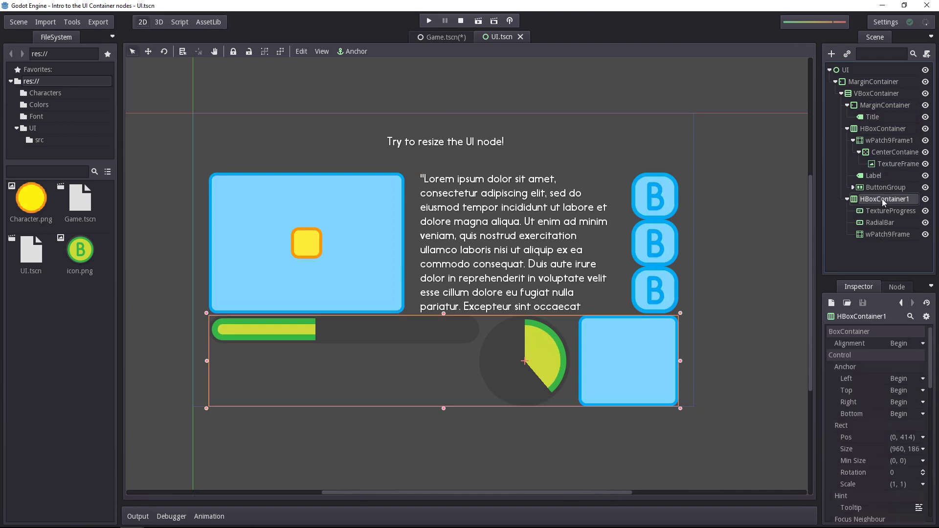
Check the top HBoxContainer, VBoxContainer and outer MarginContainer, then collapse the VBoxContainer branch.
left_click(881, 129)
left_click(883, 93)
left_click(888, 84)
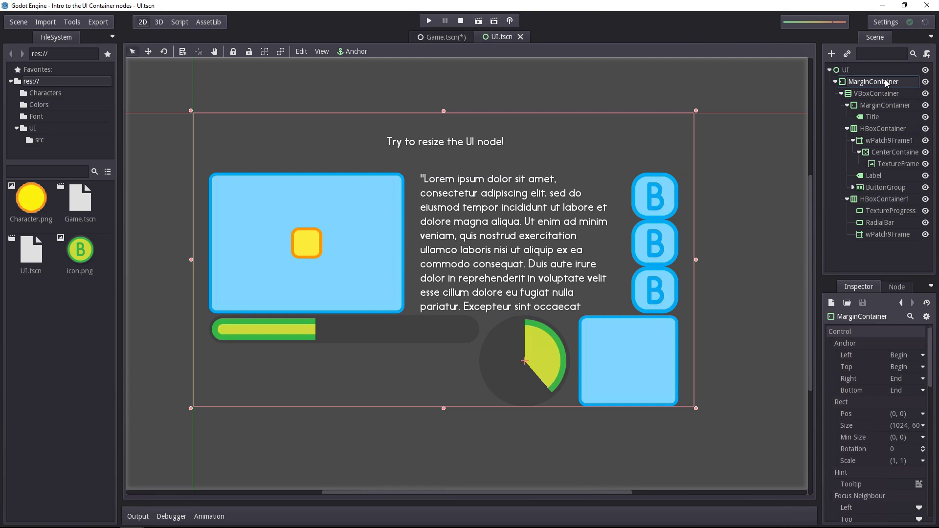
left_click(841, 93)
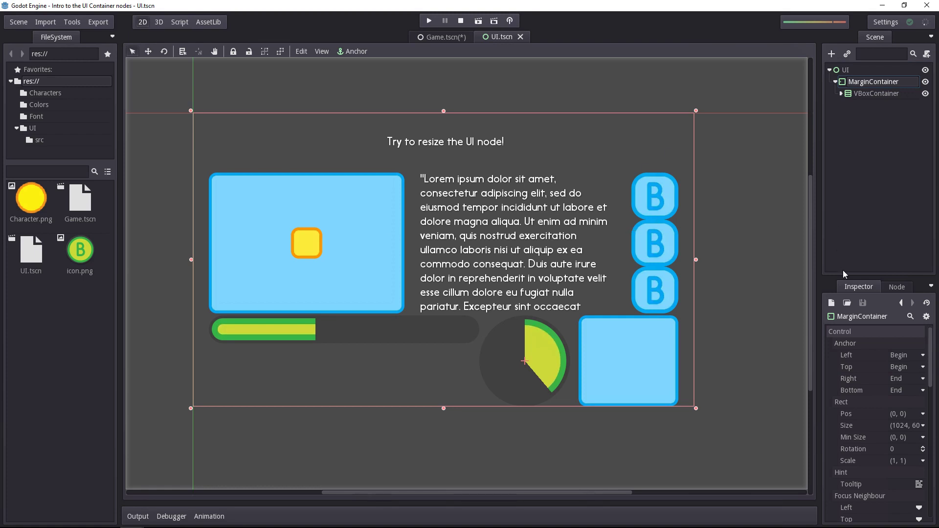
Set the outer MarginContainer's Margin Left and Margin Right to 32, then expand VBoxContainer.
scroll(870, 375, "down", 10)
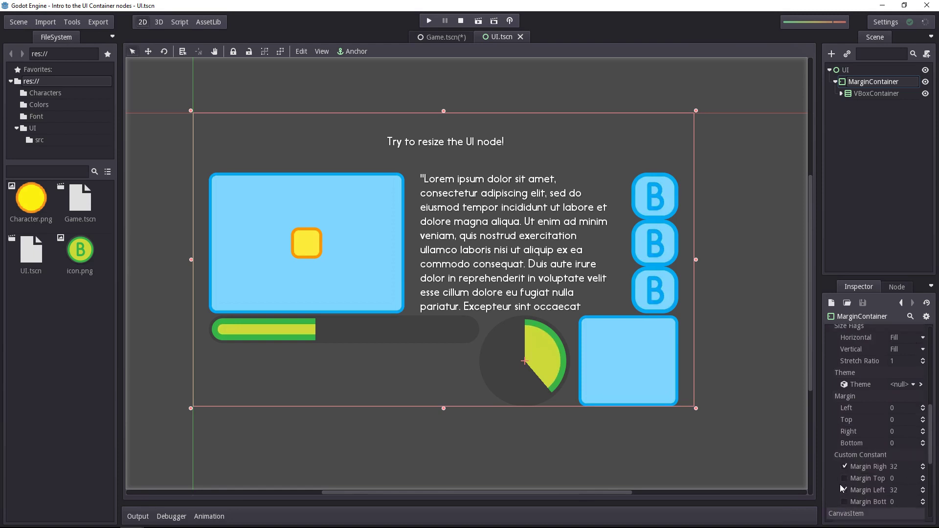
left_click(907, 478)
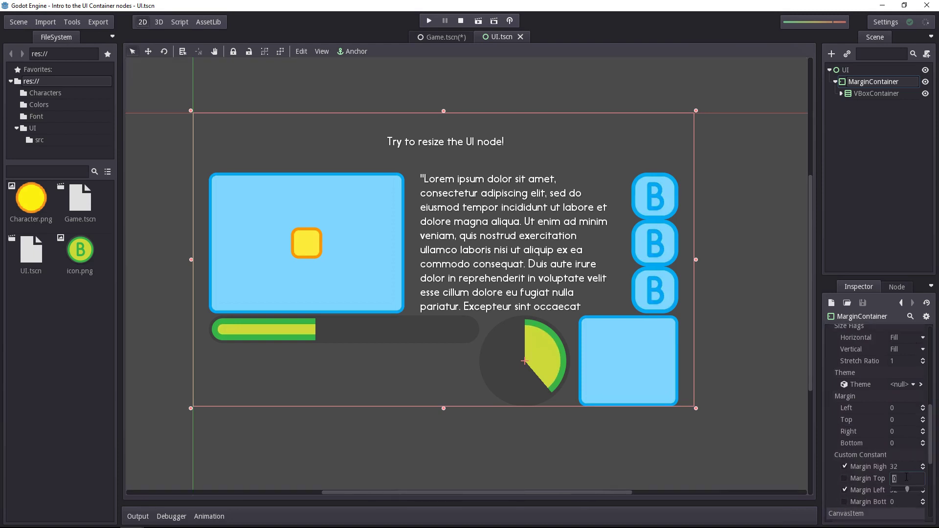
left_click_drag(699, 270, 644, 324)
key("ctrl+z")
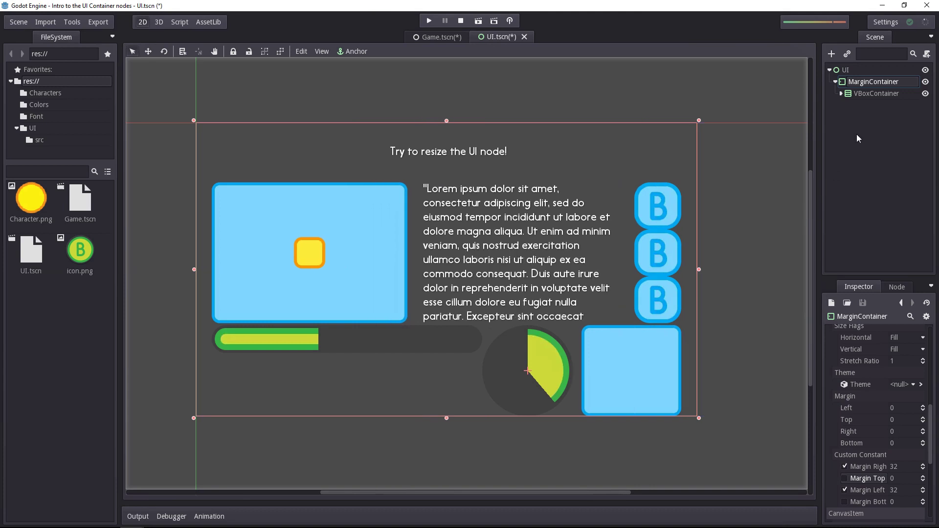
left_click(840, 96)
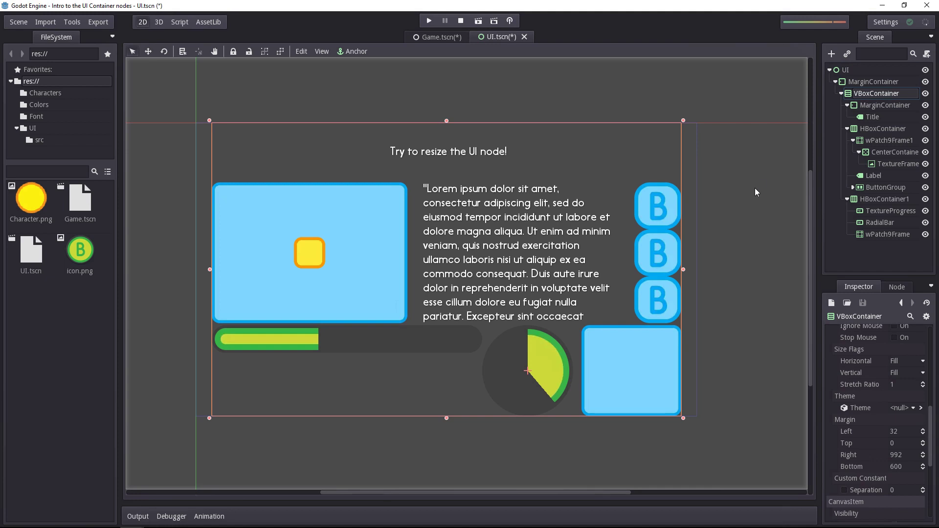
Re-expand VBoxContainer and check the inner MarginContainer, HBoxContainer and HBoxContainer1 rows.
left_click(840, 92)
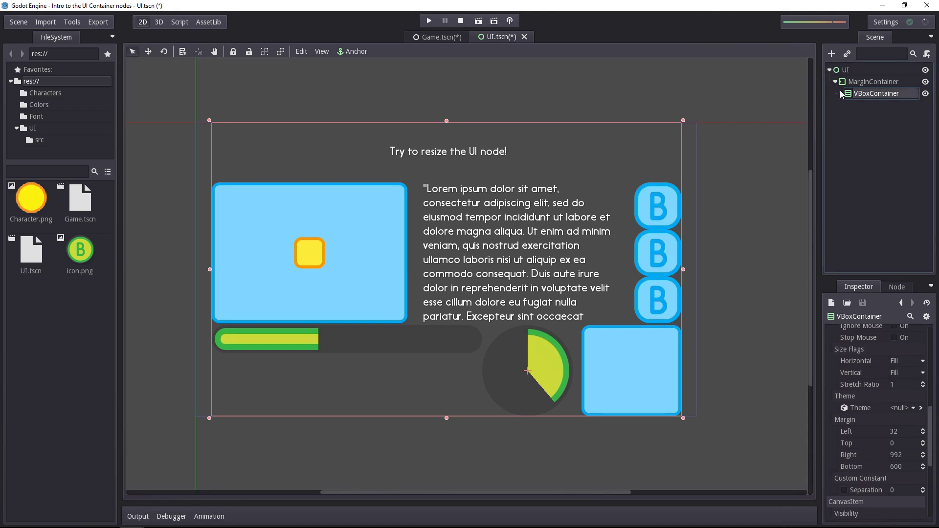
left_click(841, 92)
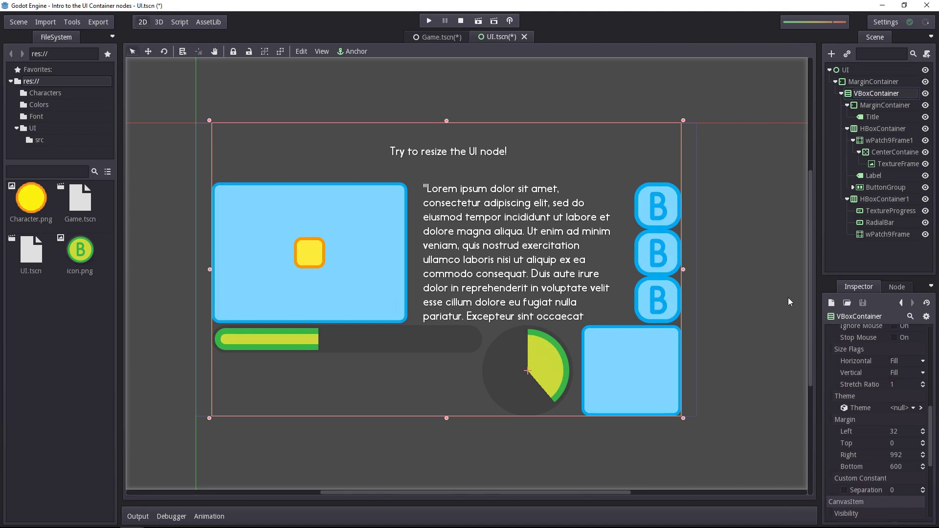
left_click(871, 106)
left_click(864, 129)
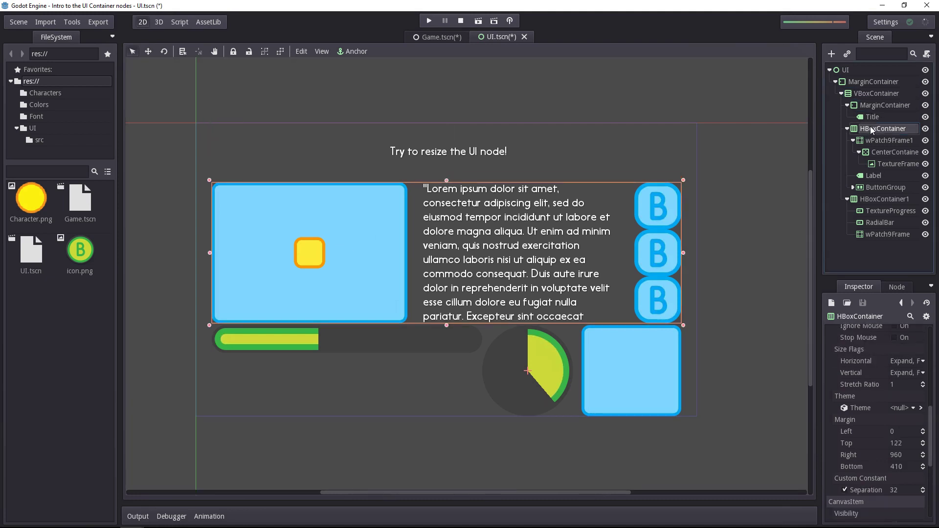
left_click(863, 198)
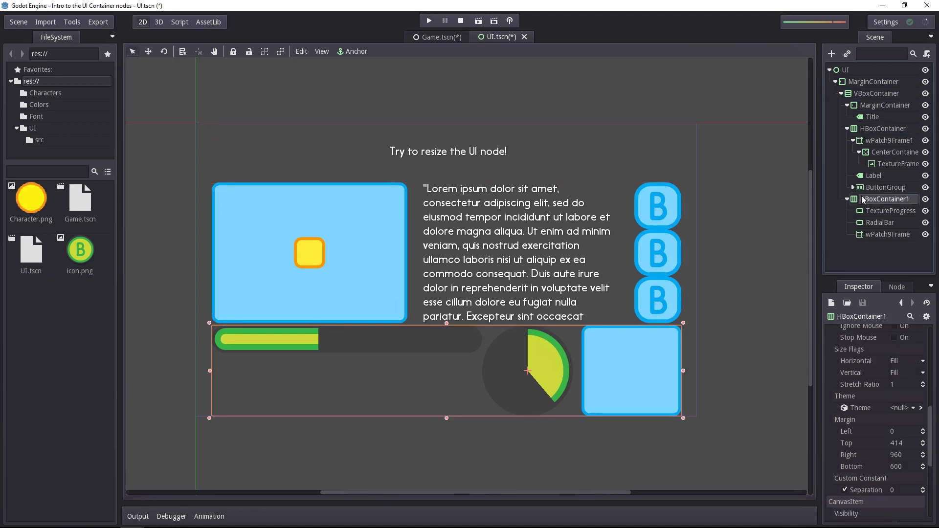
Collapse the HBoxContainer and HBoxContainer1 branches, keeping HBoxContainer1's name unchanged.
left_click(847, 129)
left_click(848, 141)
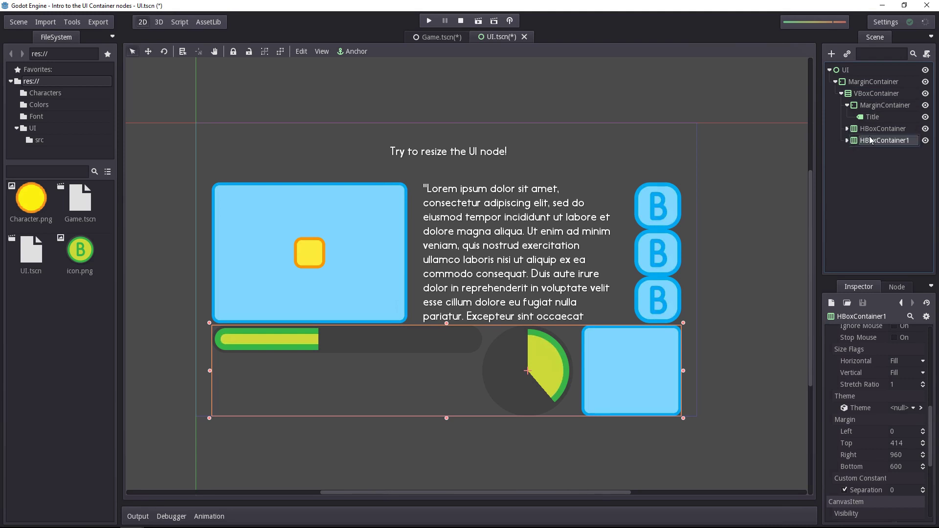
double_click(864, 141)
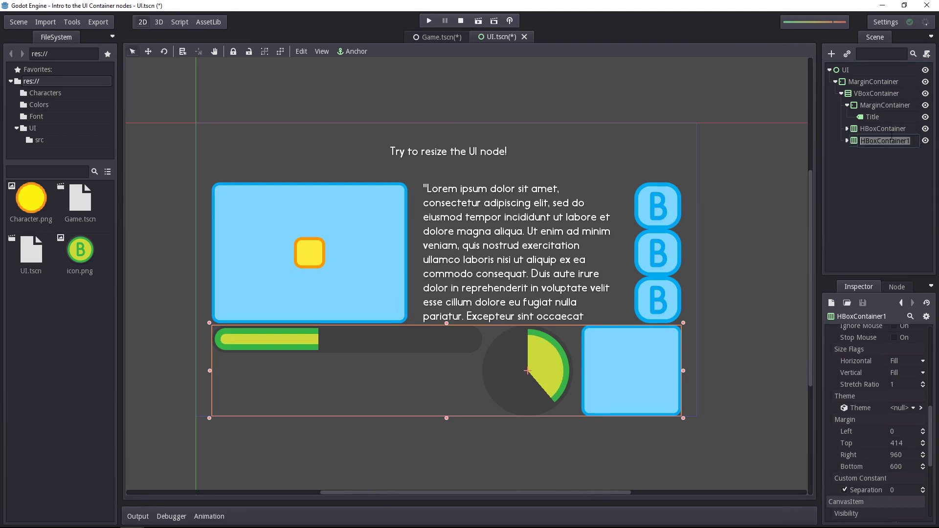
key("Return")
Hide and re-show the bottom and top rows, then select the UI root node.
left_click(925, 141)
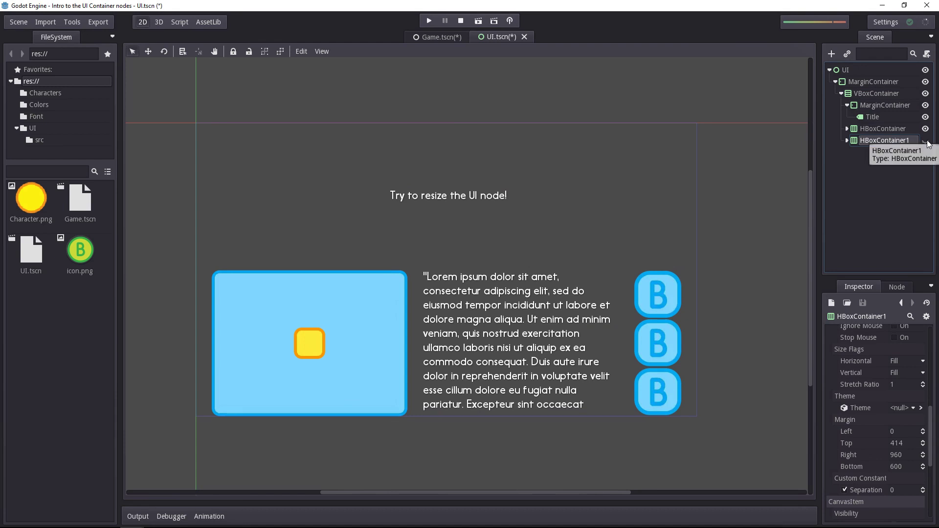
left_click(926, 141)
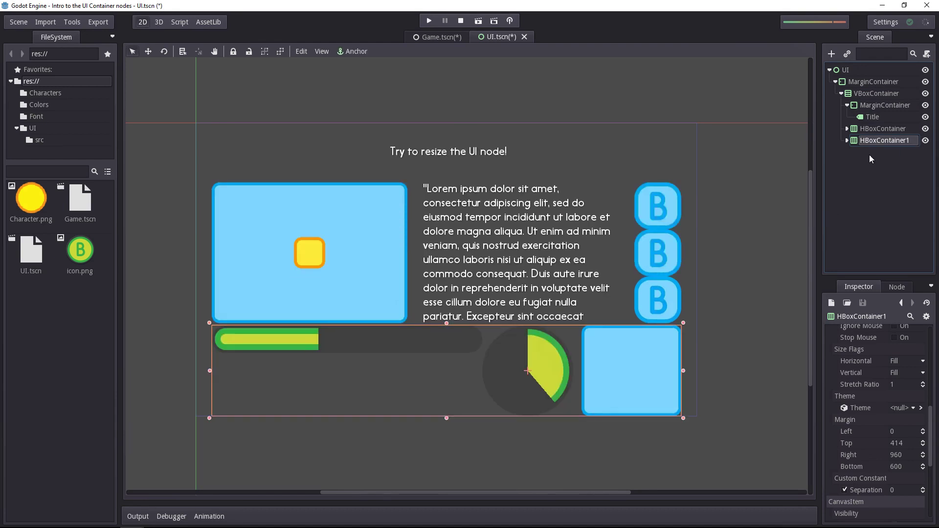
left_click(925, 129)
left_click(925, 129)
left_click(846, 70)
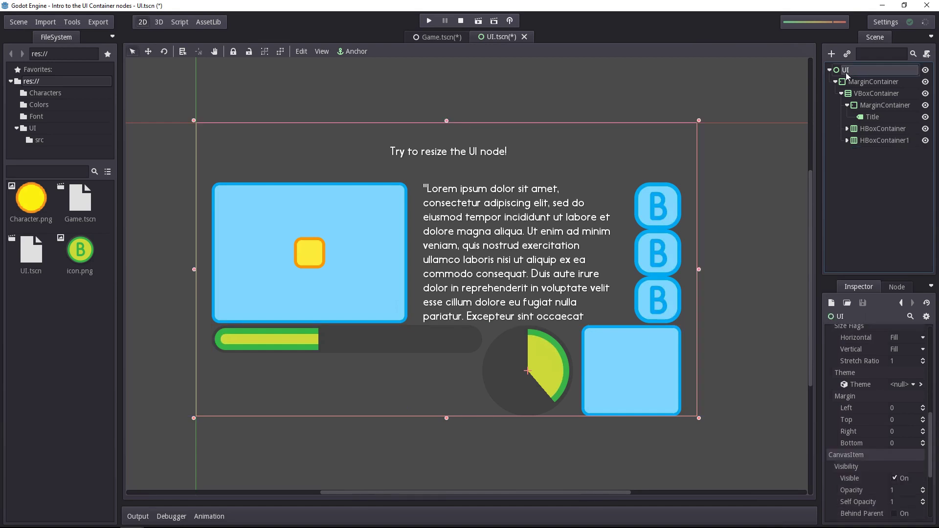
Add a plain Container under UI from a 'container' search and view its sort_children() signal.
key("ctrl+a")
type("container")
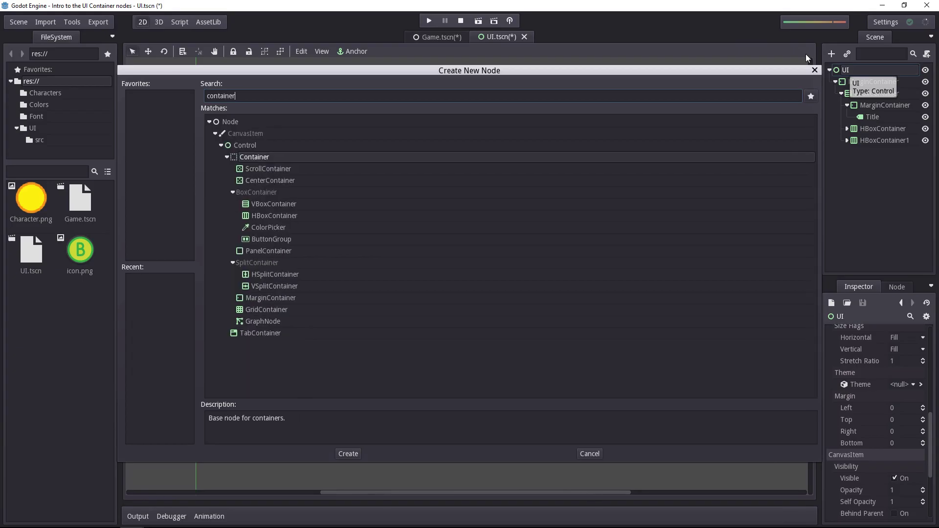
double_click(268, 158)
left_click(897, 287)
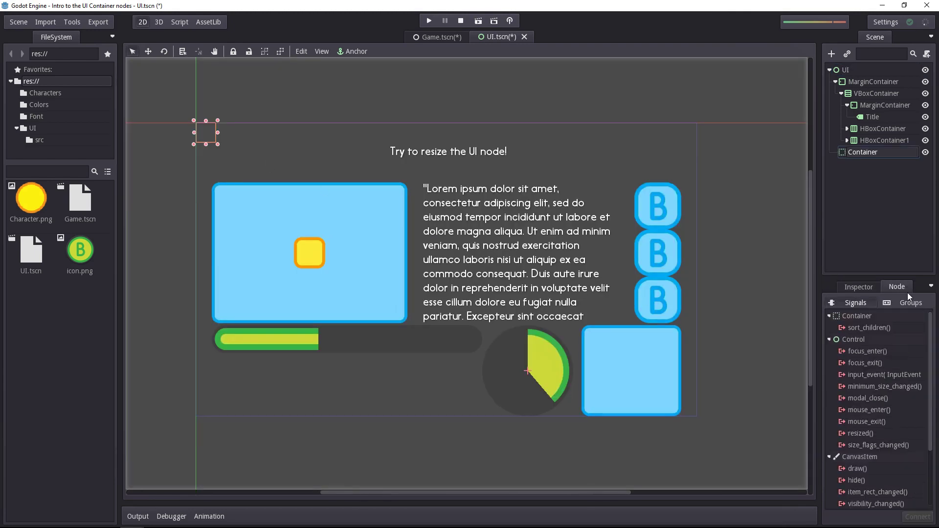
left_click(881, 327)
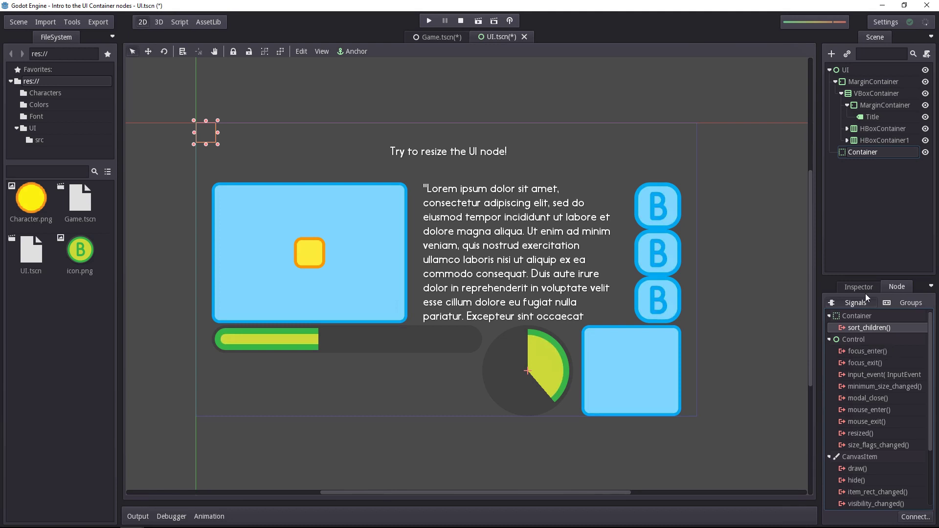
Undo the Container and read the ScrollContainer, CenterContainer, VBoxContainer, ButtonGroup and PanelContainer descriptions.
key("ctrl+z")
key("ctrl+a")
left_click(268, 172)
left_click(266, 181)
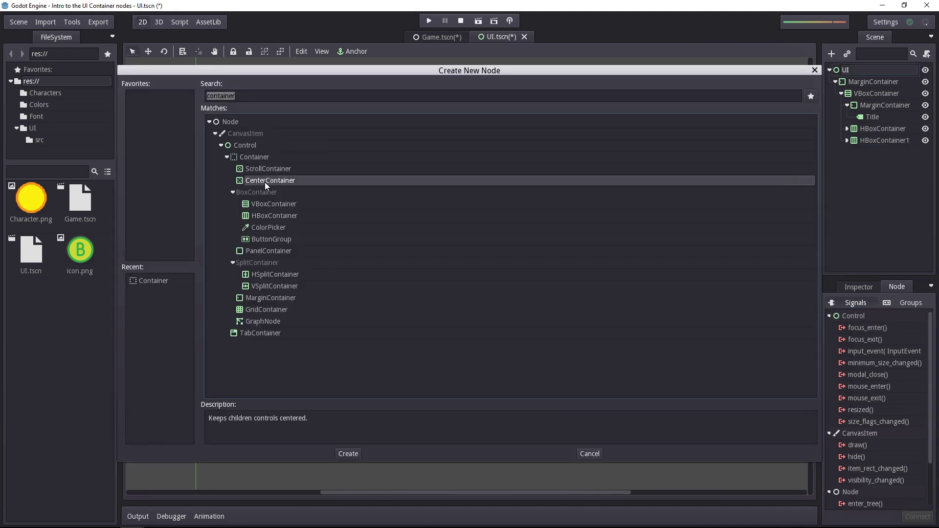
left_click(272, 201)
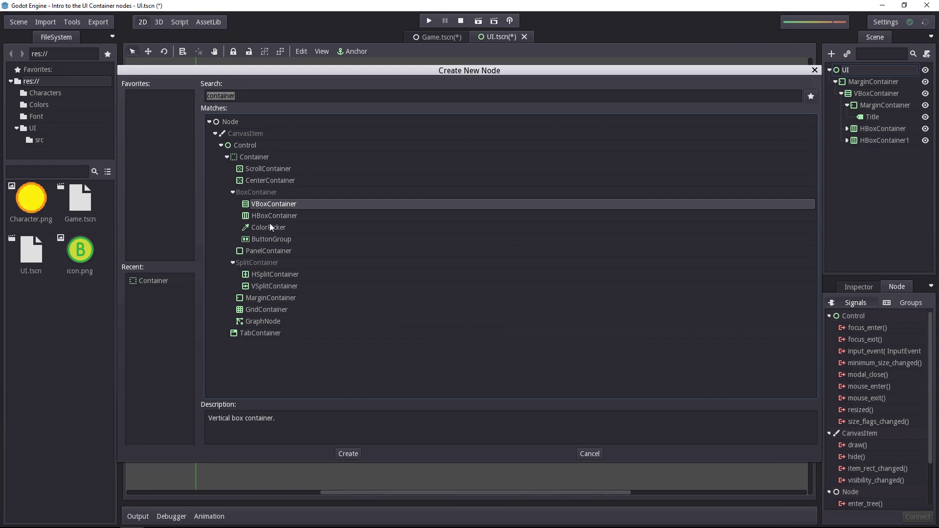
left_click(269, 224)
left_click(290, 239)
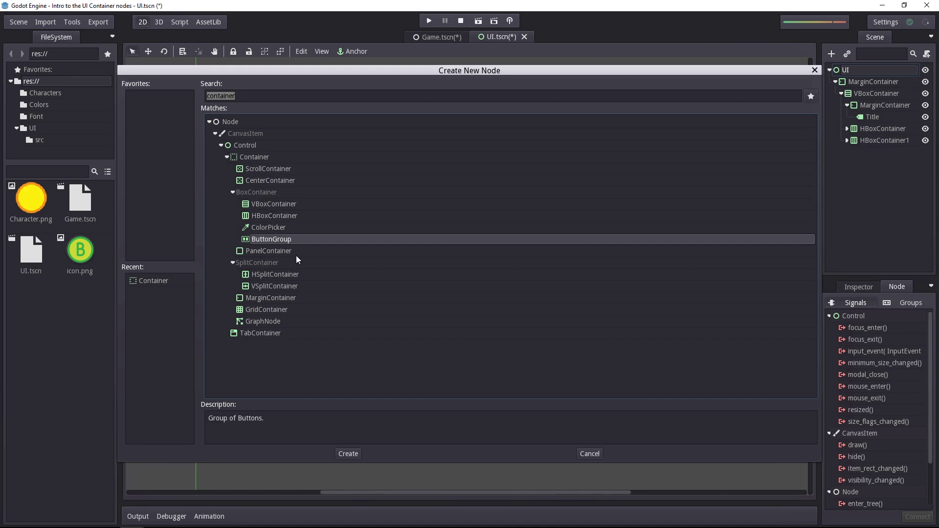
left_click(294, 252)
Read the HSplitContainer, VSplitContainer, MarginContainer, GridContainer and TabContainer descriptions.
left_click(288, 275)
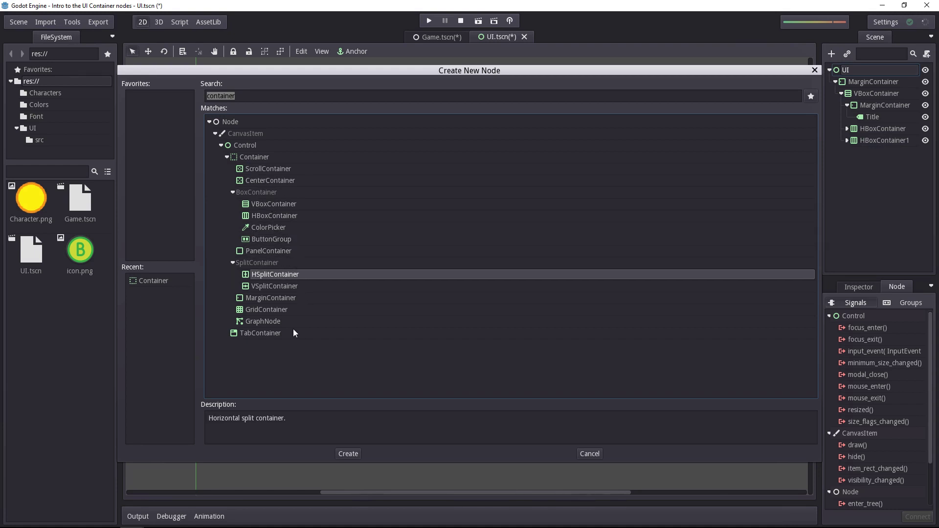
left_click(284, 289)
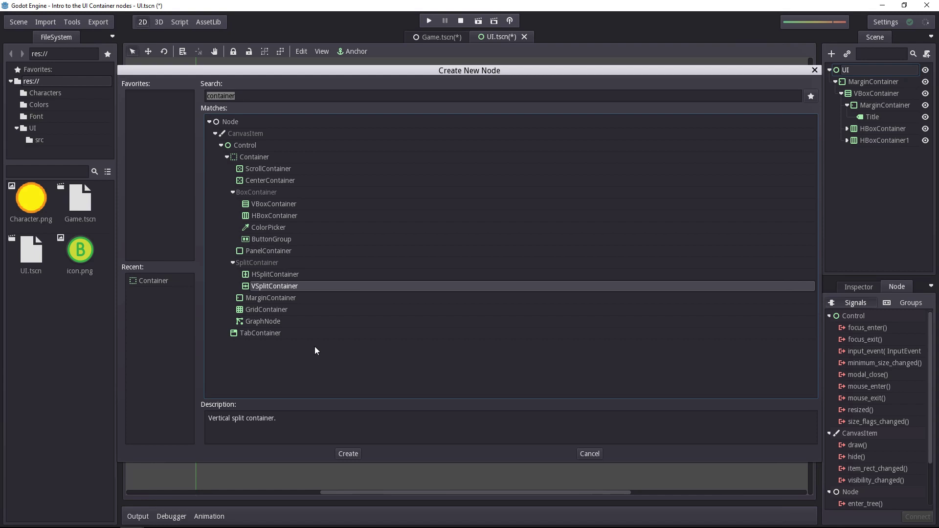
left_click(296, 298)
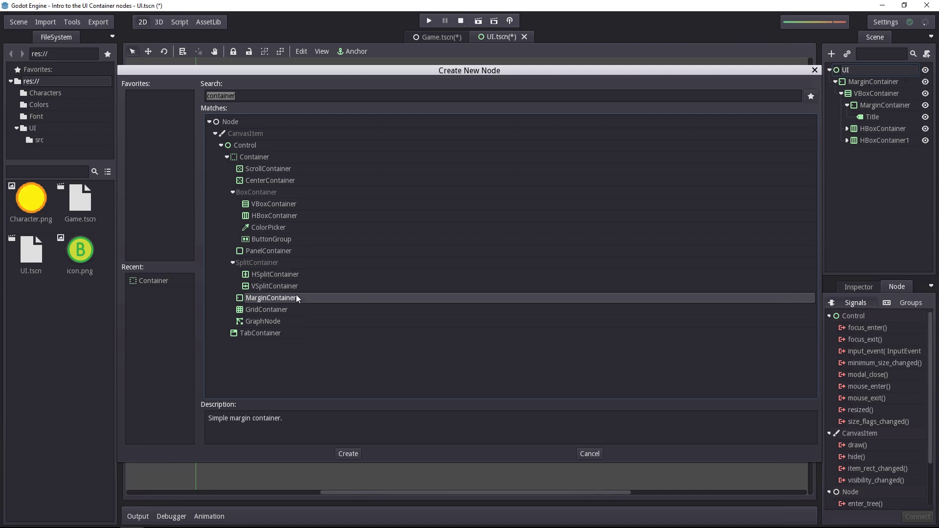
left_click(273, 313)
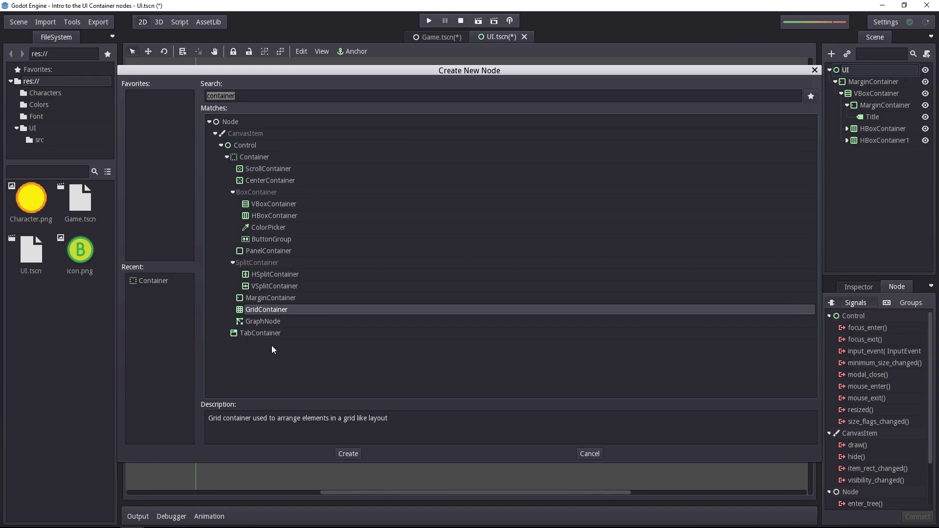
left_click(276, 334)
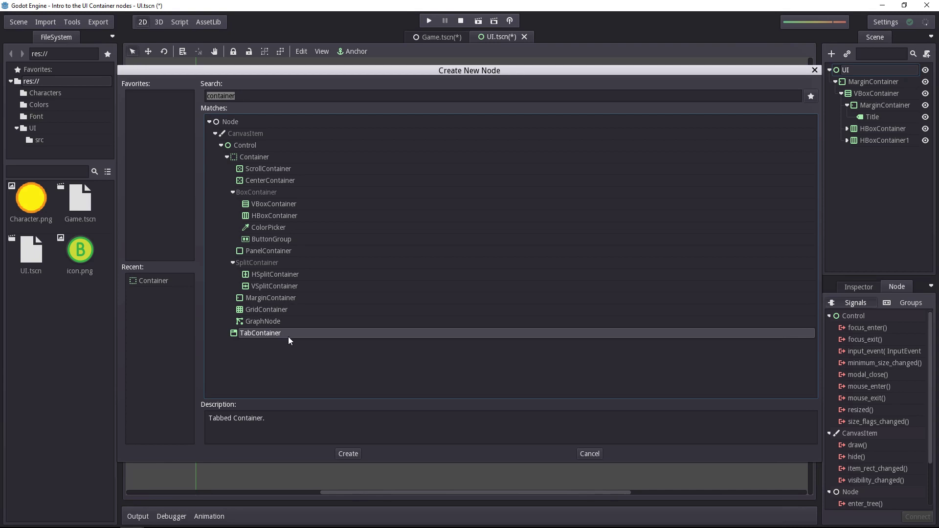
Add and resize a TabContainer, then compare the VBoxContainer, ColorPicker and HBoxContainer descriptions.
double_click(288, 333)
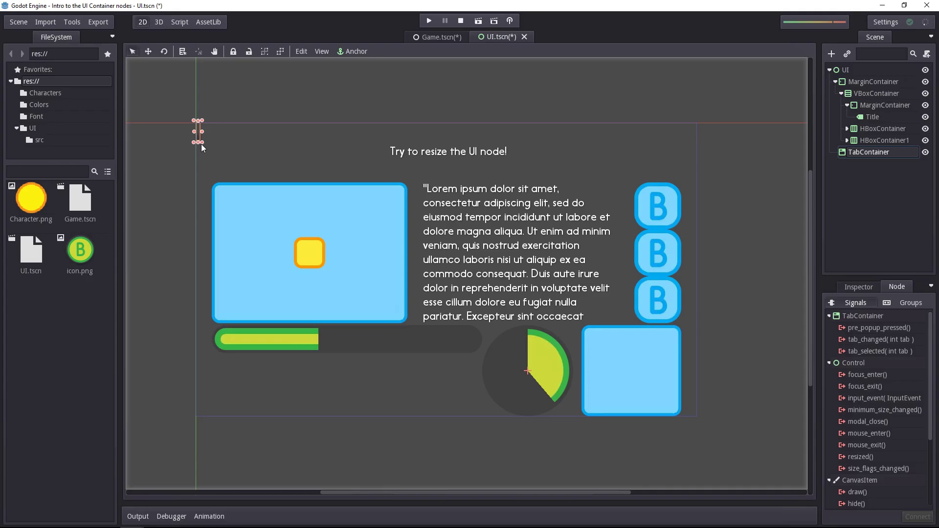
left_click_drag(200, 128, 334, 181)
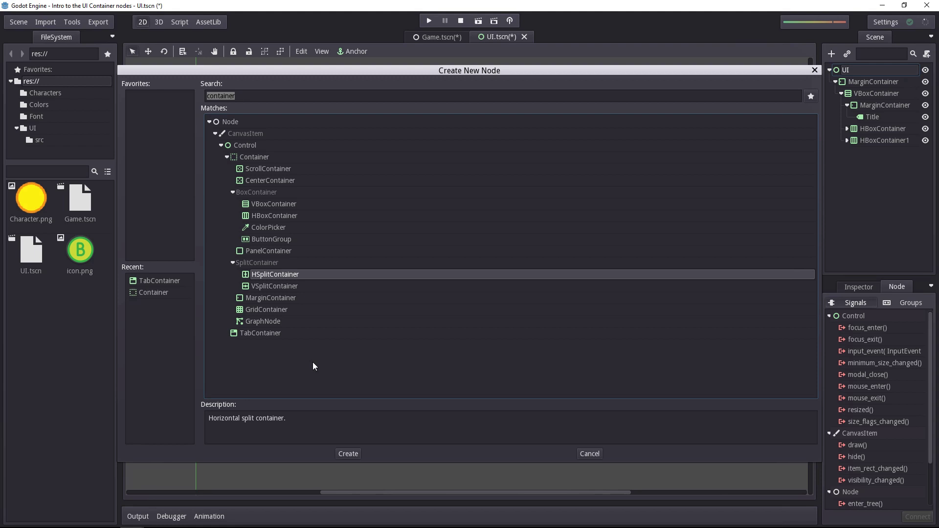
left_click(269, 203)
left_click(268, 222)
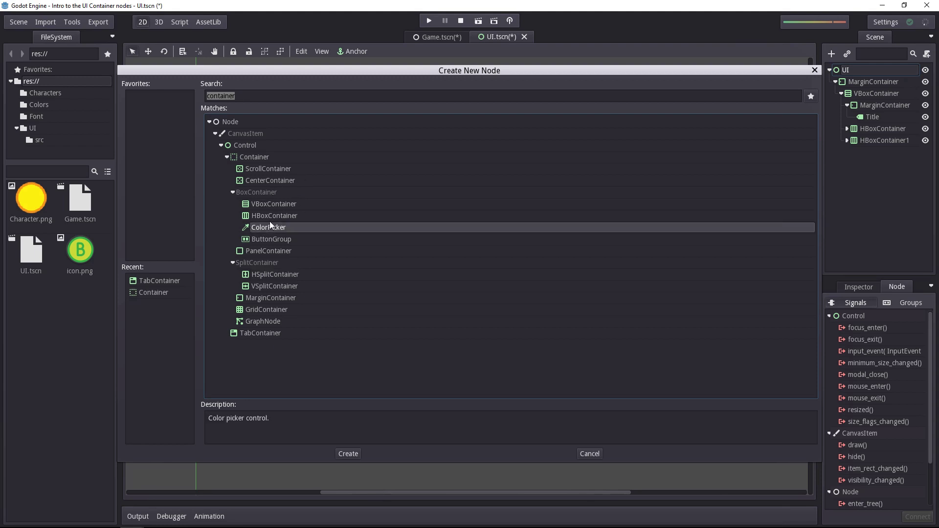
left_click(280, 216)
left_click(291, 205)
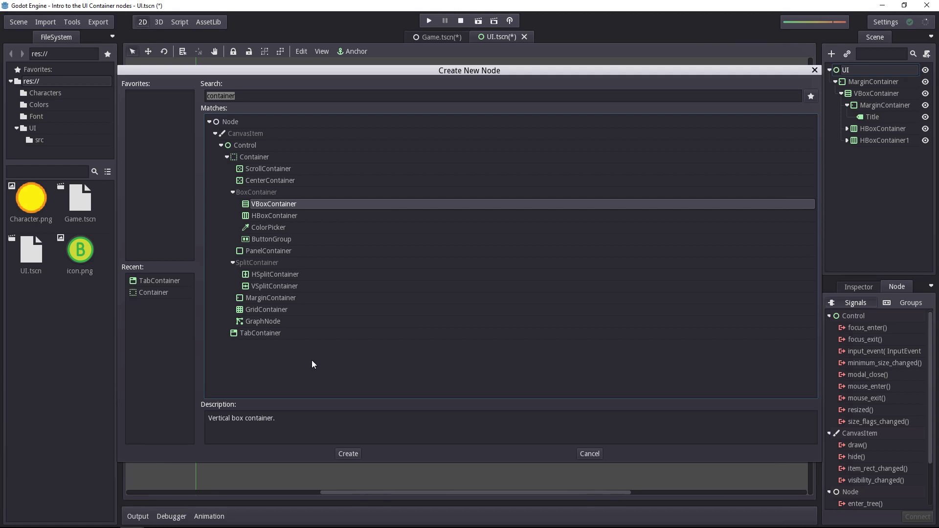
Review HSplitContainer, VSplitContainer and MarginContainer descriptions, ending on CenterContainer.
left_click(277, 274)
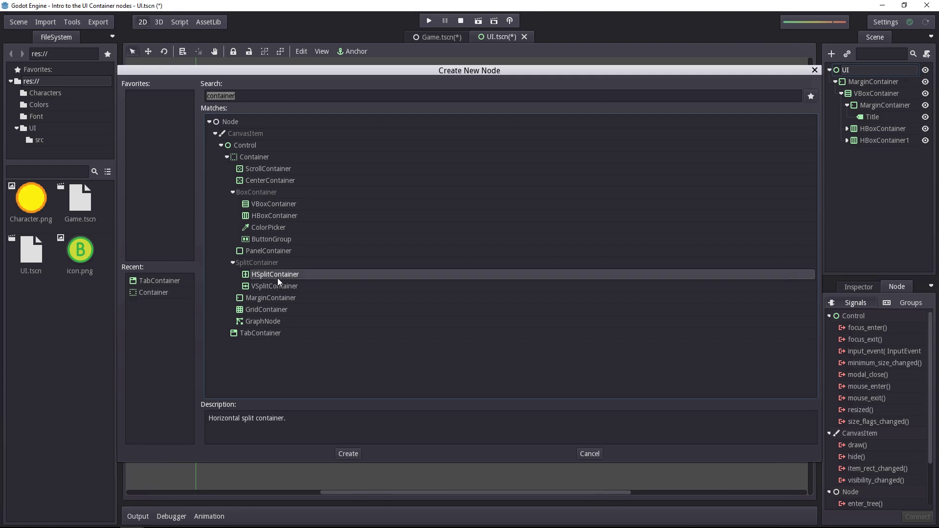
left_click(284, 285)
left_click(265, 298)
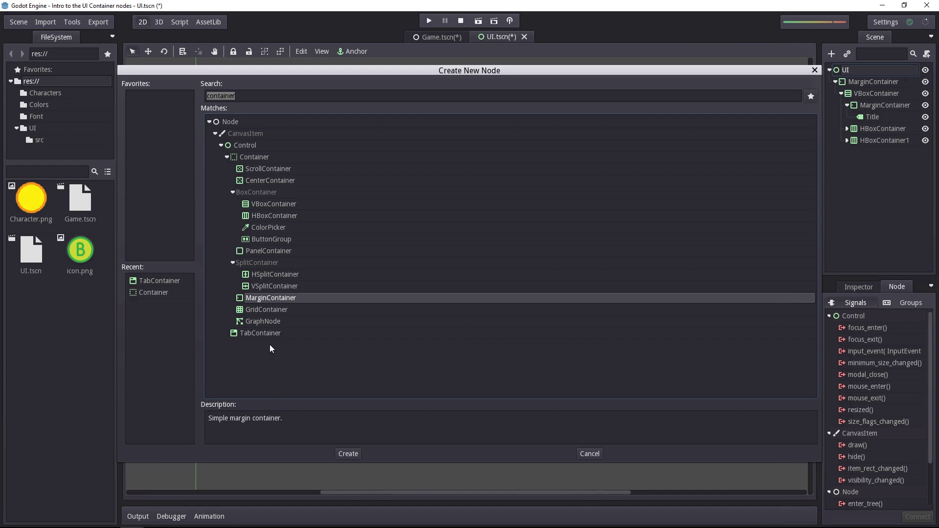
left_click(299, 182)
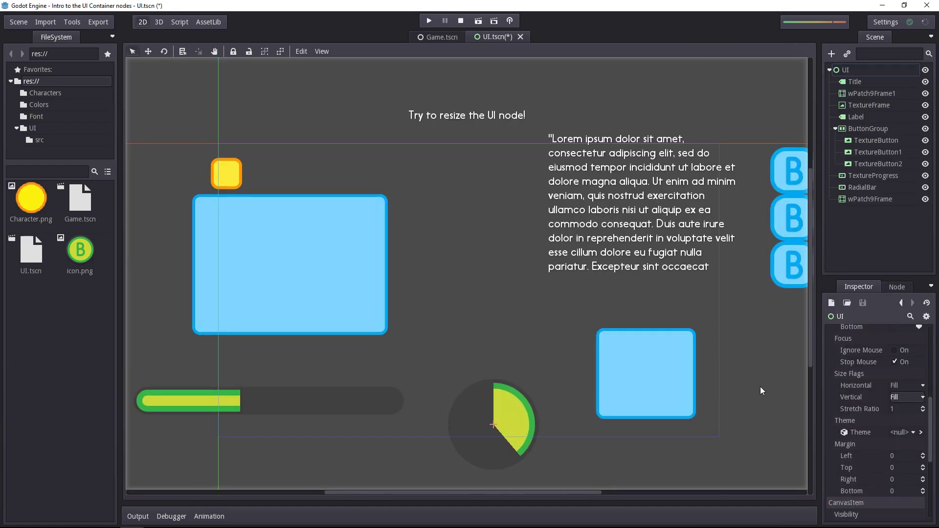
Pan to frame the whole layout and drag the wPatch9Frame panel to (788, 408).
middle_click_drag(612, 302, 582, 286)
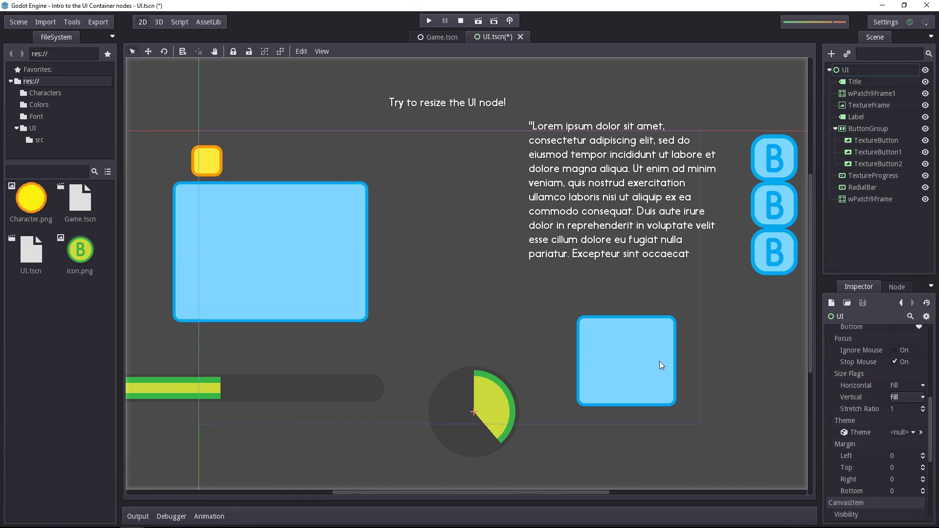
mouse_move(660, 365)
left_mouse_down()
mouse_move(548, 296)
mouse_move(668, 379)
left_mouse_up()
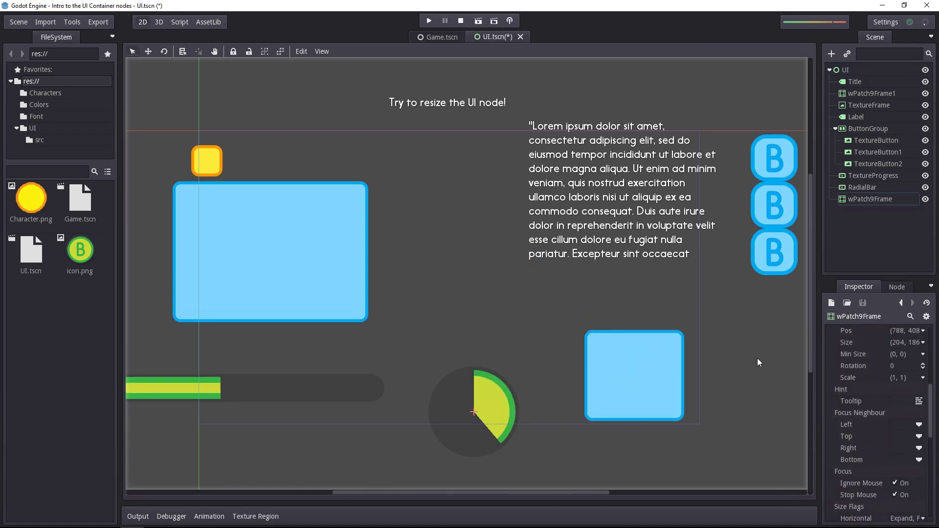
Select wPatch9Frame and inspect its Anchor, Rect, Margin and size flag properties.
left_click(862, 187)
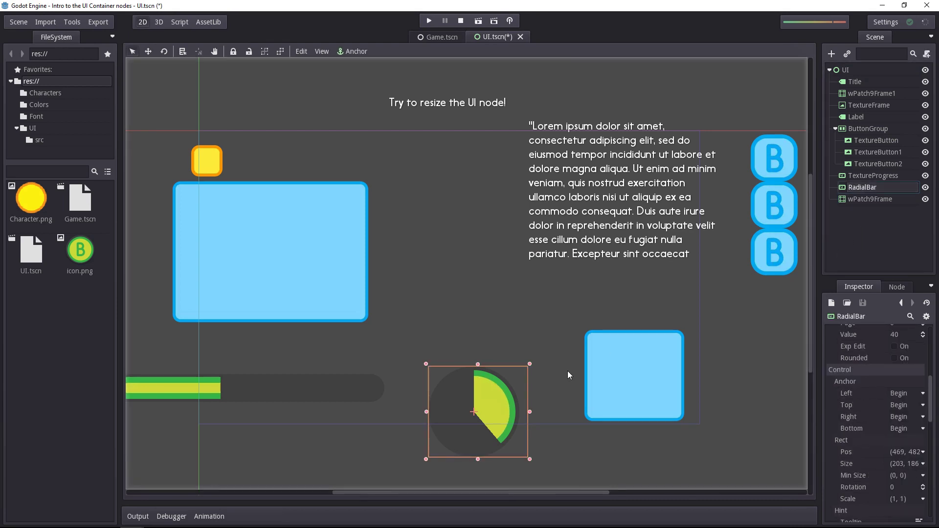
left_click(618, 379)
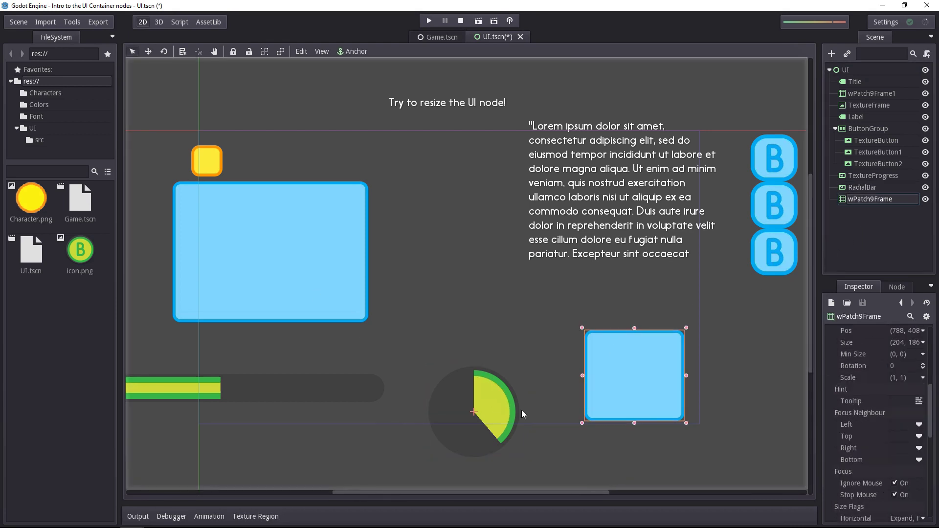
scroll(876, 403, "up", 5)
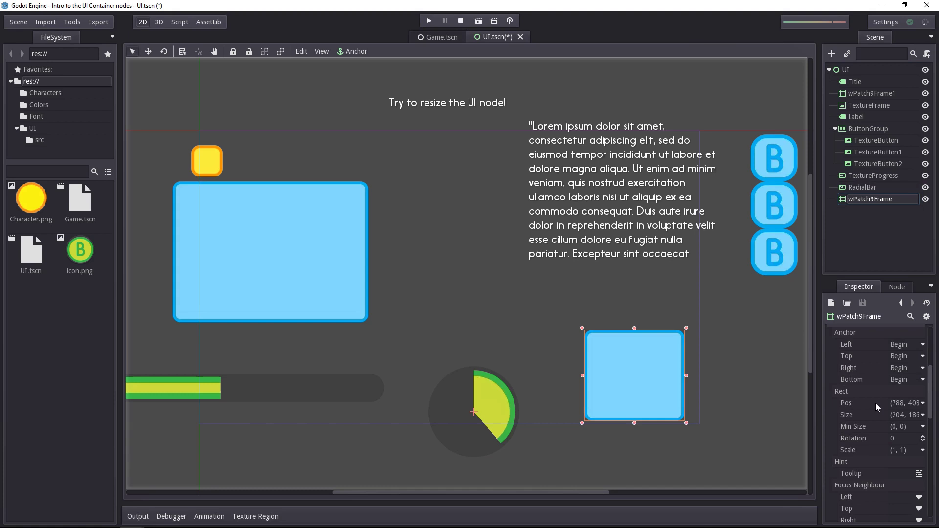
scroll(875, 405, "up", 3)
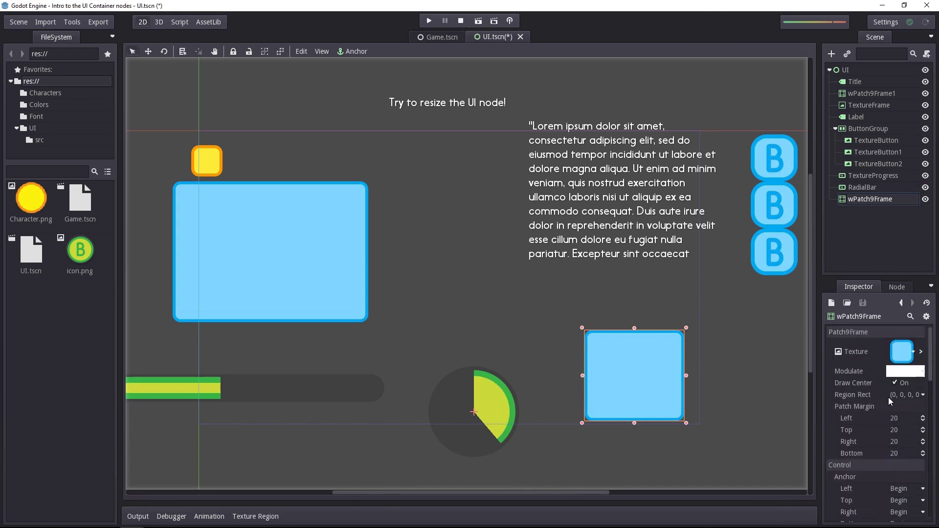
scroll(880, 406, "down", 5)
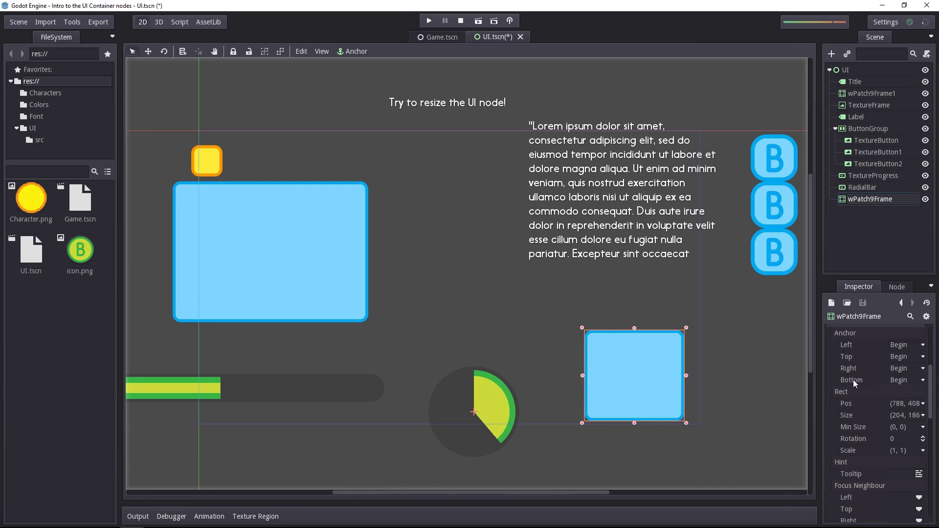
scroll(865, 472, "down", 5)
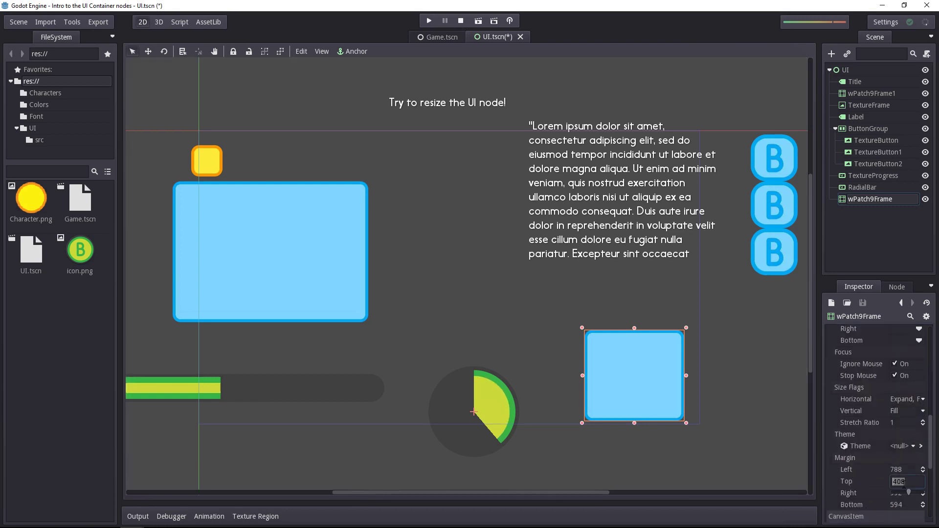
key("shift+Tab")
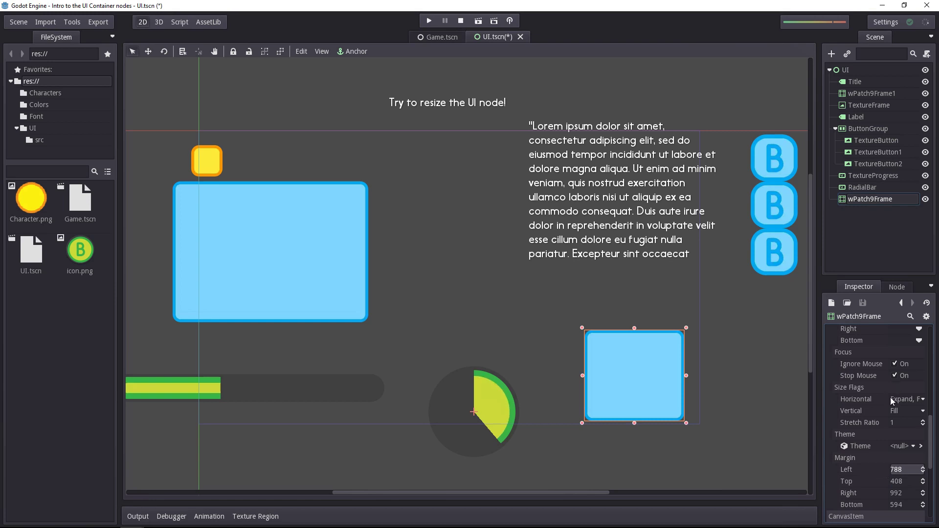
left_click(904, 410)
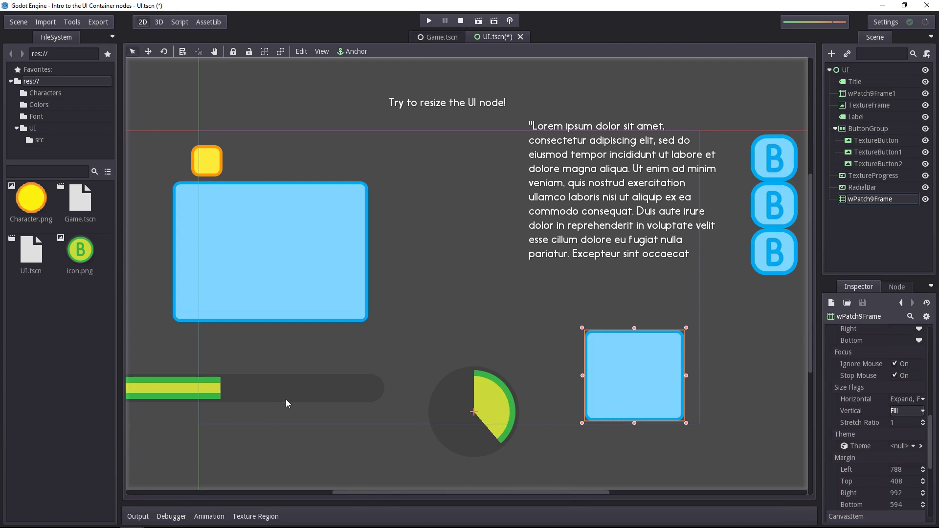
Nudge the blue panel up 2 px to margins Top 406 and Bottom 592.
left_click_drag(475, 392, 473, 392)
left_click_drag(625, 376, 626, 374)
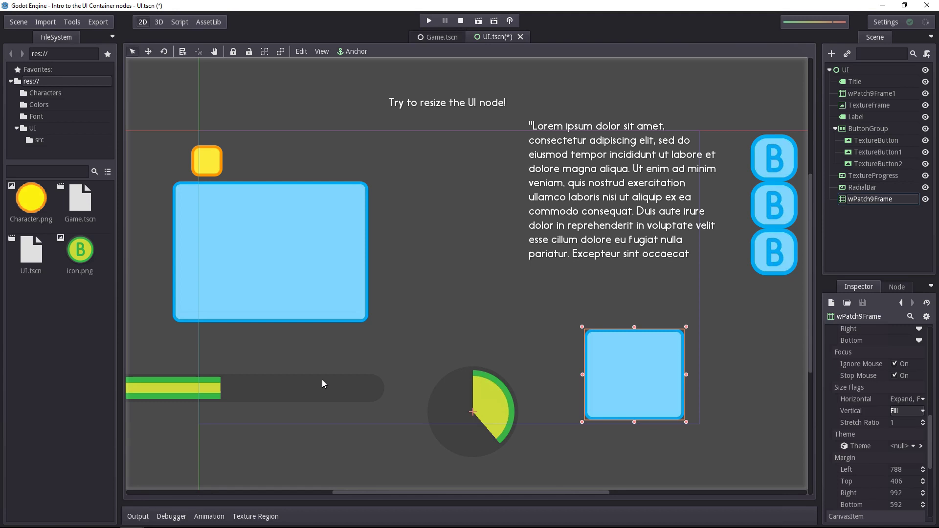
left_click(220, 394)
left_click(459, 386)
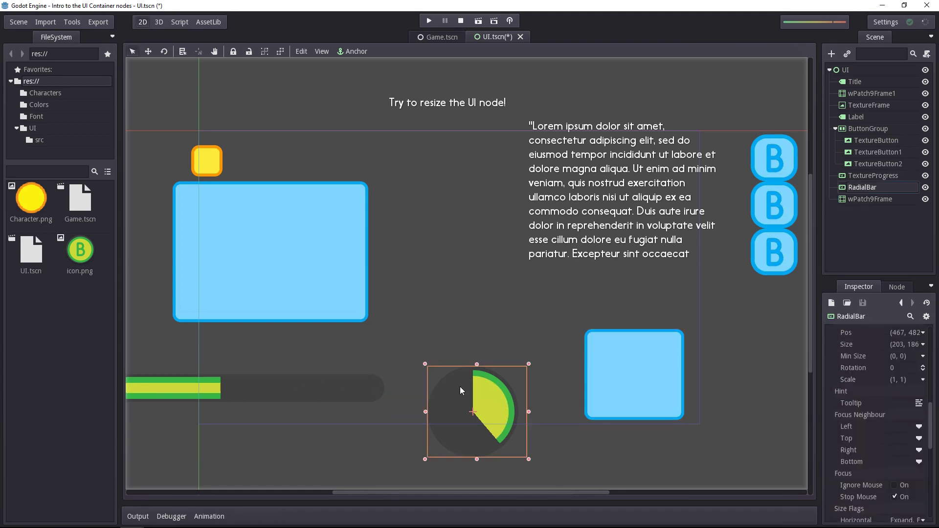
left_click(631, 395)
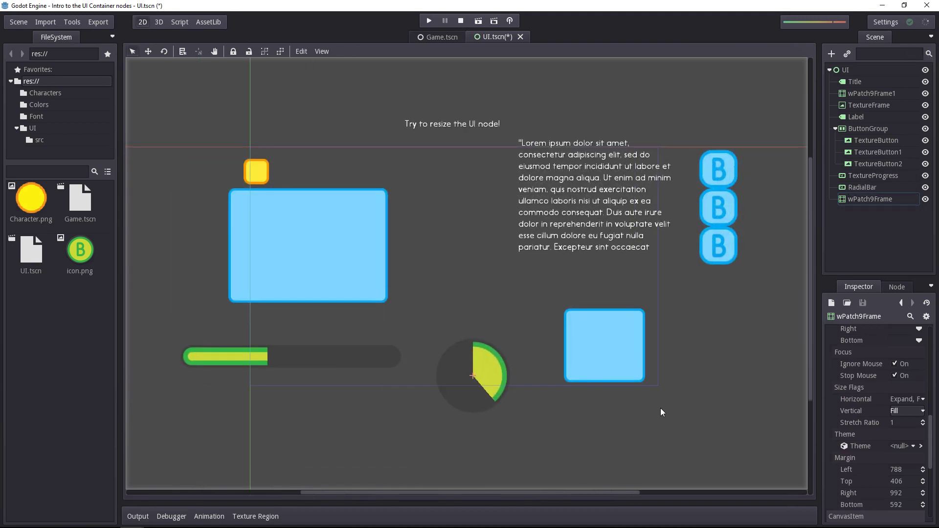
Marquee-select groups of elements—bars, label and buttons, Title—then clear the selection.
left_click_drag(716, 435, 160, 282)
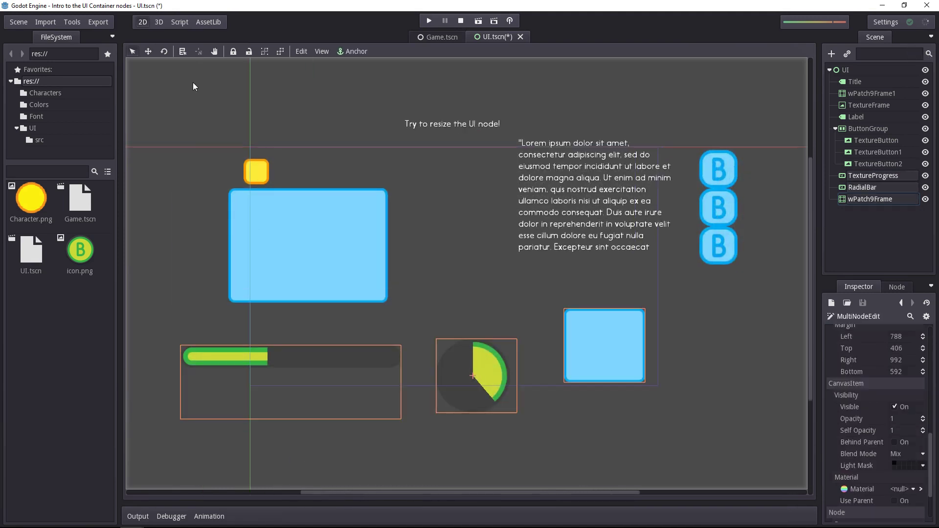
left_click_drag(207, 129, 761, 296)
left_click(459, 127)
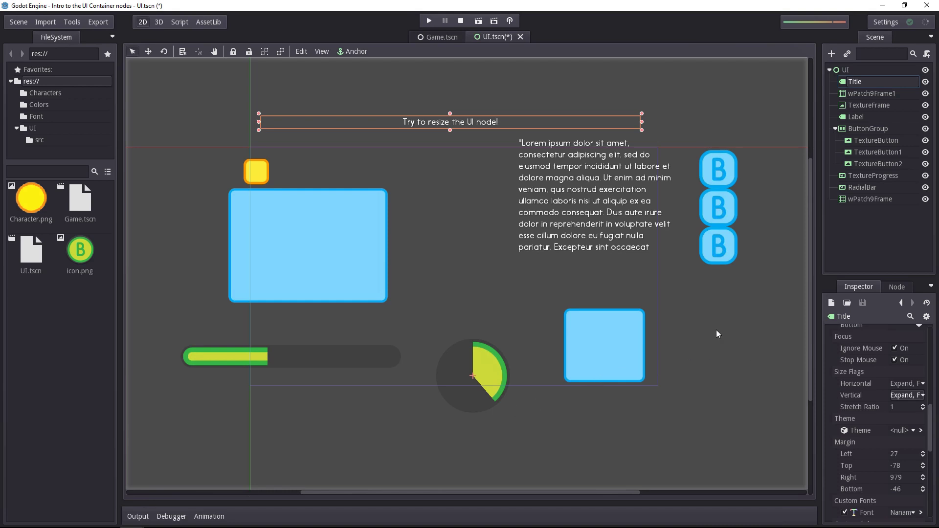
left_click_drag(755, 449, 158, 290)
left_click(692, 406)
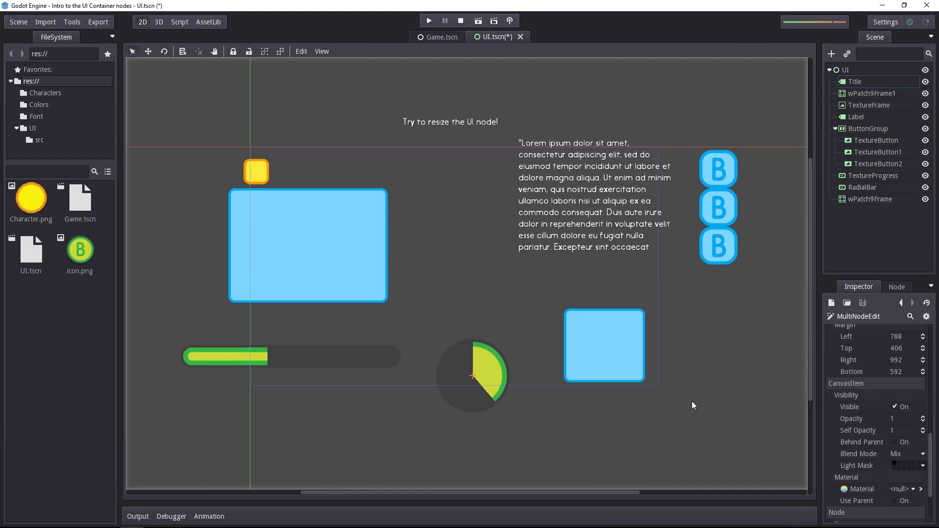
Move the blue panel beside the gauge, enlarge the progress bar, and select all three.
left_click_drag(604, 354, 558, 372)
left_click_drag(242, 360, 276, 371)
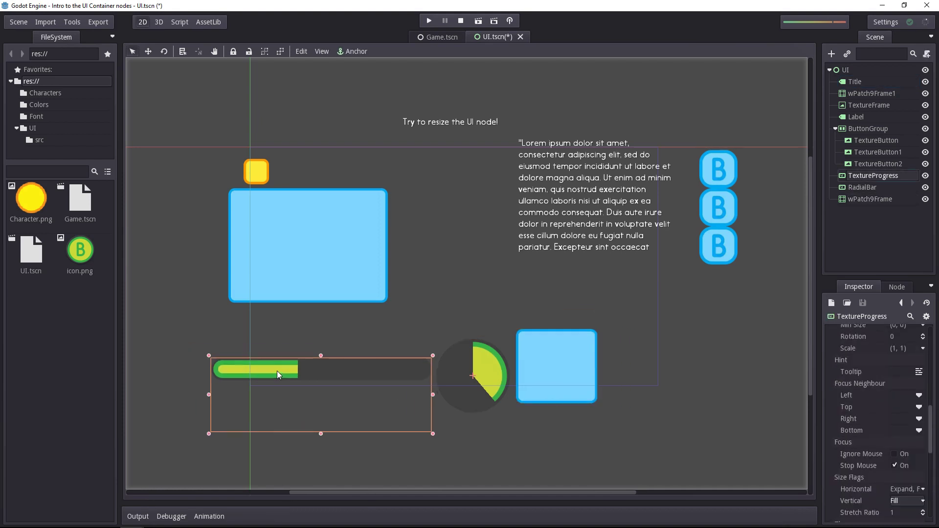
left_click_drag(213, 390, 212, 433)
left_click_drag(170, 308, 730, 455)
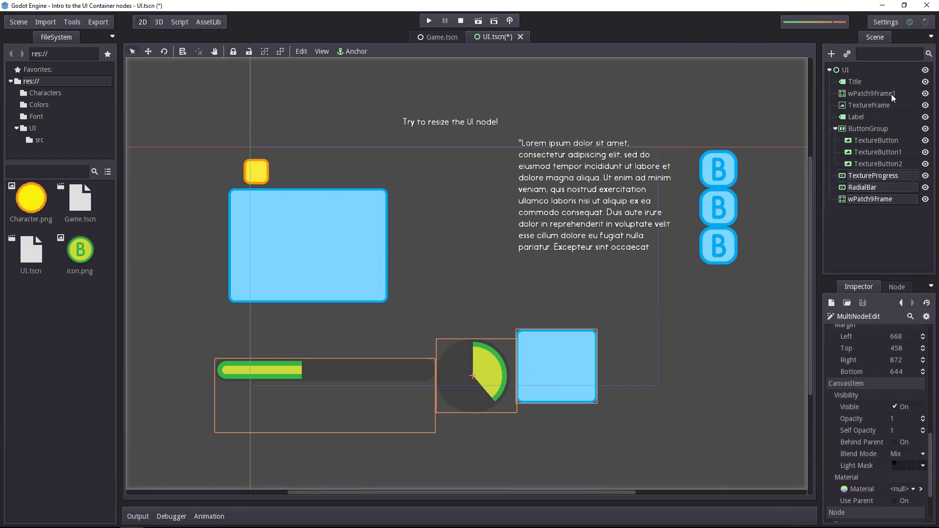
Add an HBoxContainer under the UI root using the 'hbox' search.
left_click(849, 68)
key("ctrl+a")
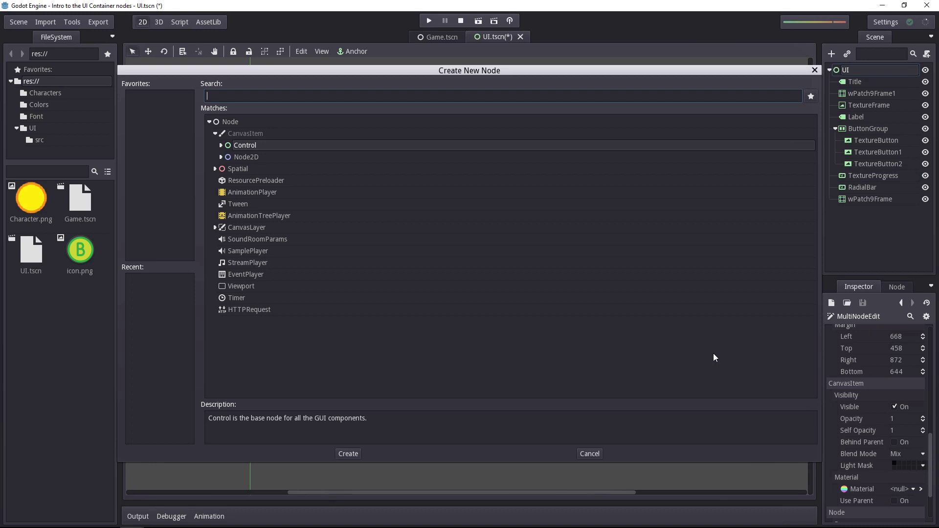
type("hbox")
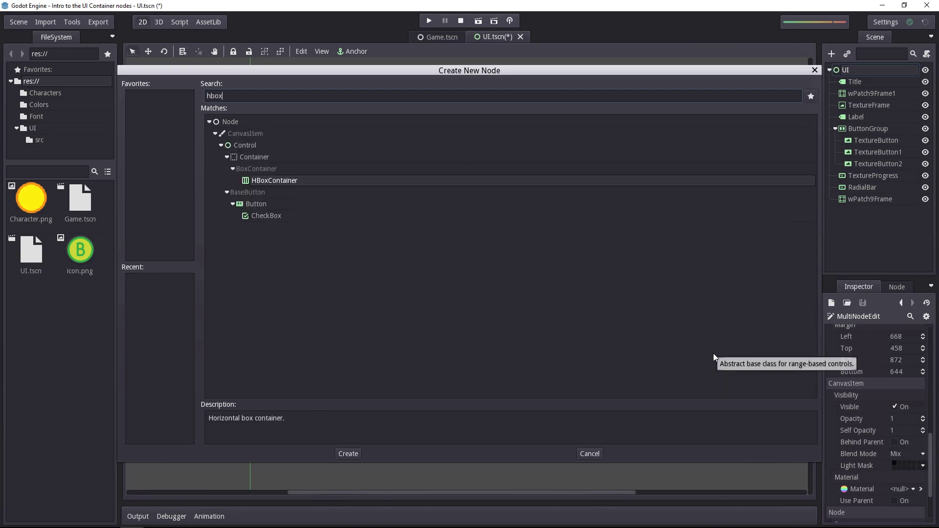
key("Return")
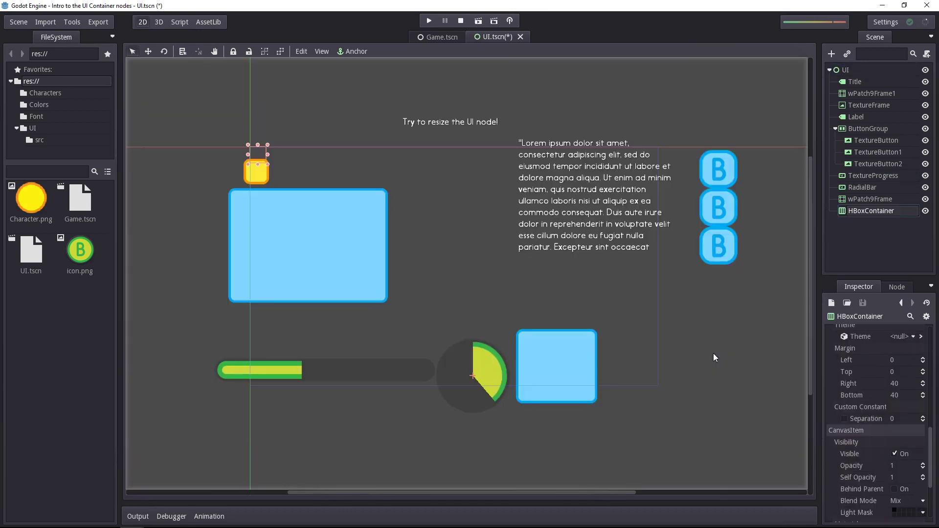
Move TextureProgress, RadialBar and wPatch9Frame into HBoxContainer and place it at (0, 523).
left_click(851, 199)
left_click(865, 176, "shift")
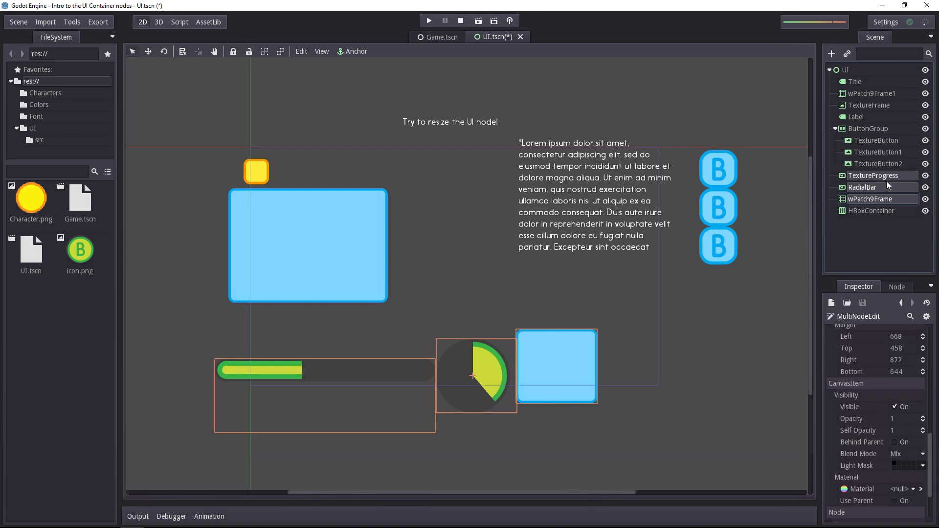
left_click_drag(889, 177, 881, 209)
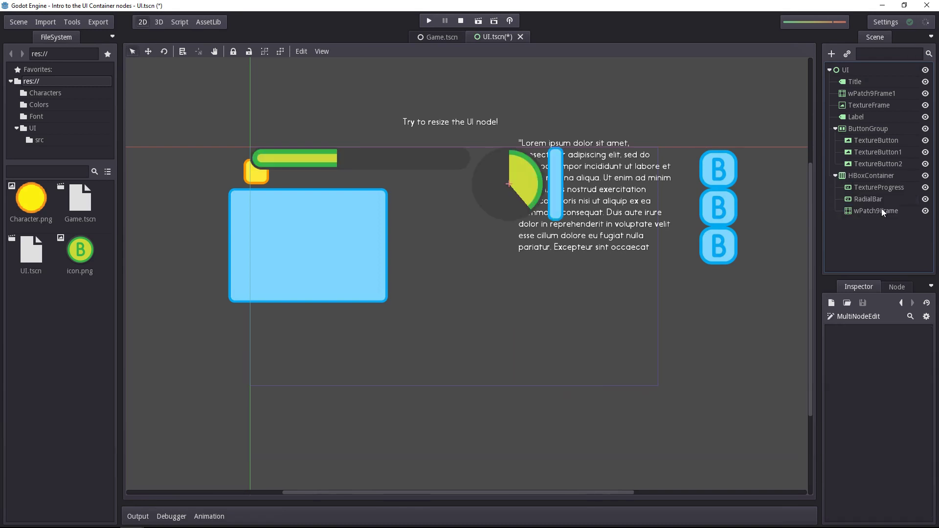
left_click(881, 175)
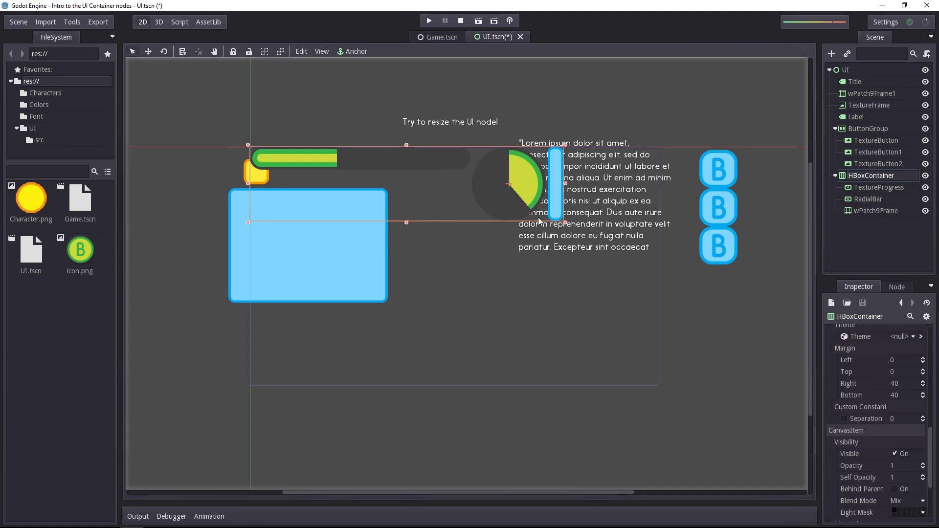
scroll(911, 448, "up", 6)
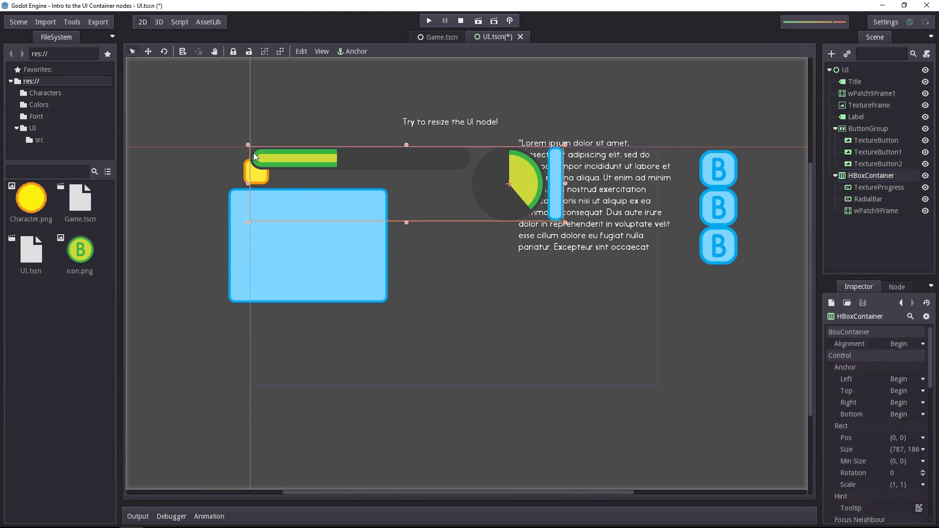
left_click_drag(423, 166, 424, 367)
left_click(878, 131)
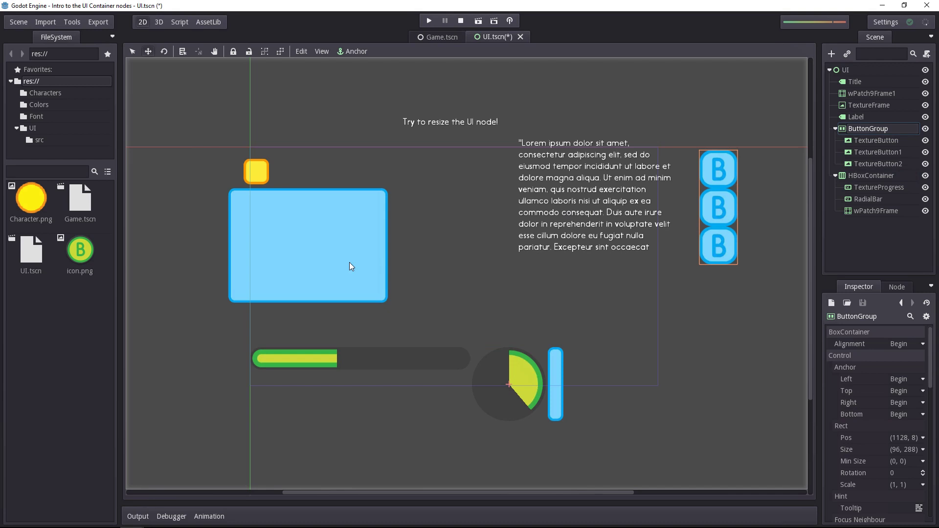
Add a second HBoxContainer as a child of the UI root node.
left_click(858, 176)
left_click(852, 73)
key("ctrl+a")
type("h")
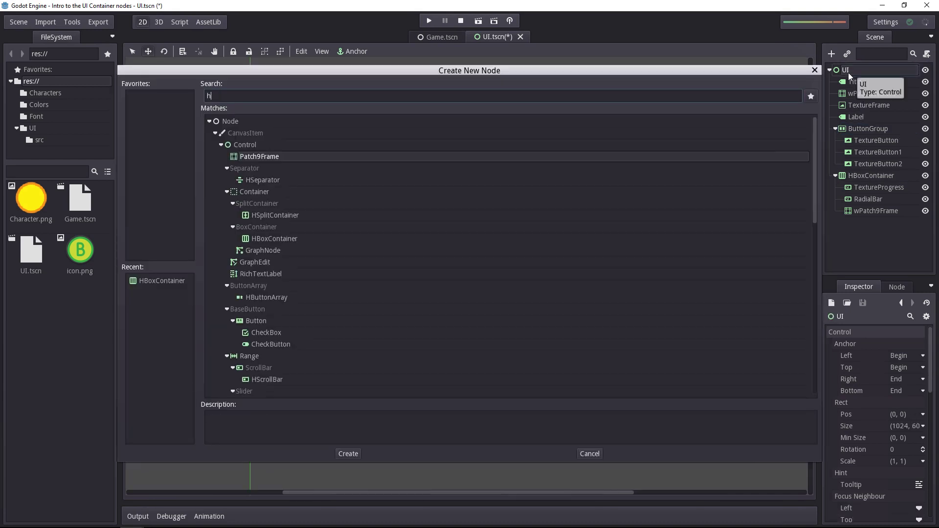
type("box")
key("Return")
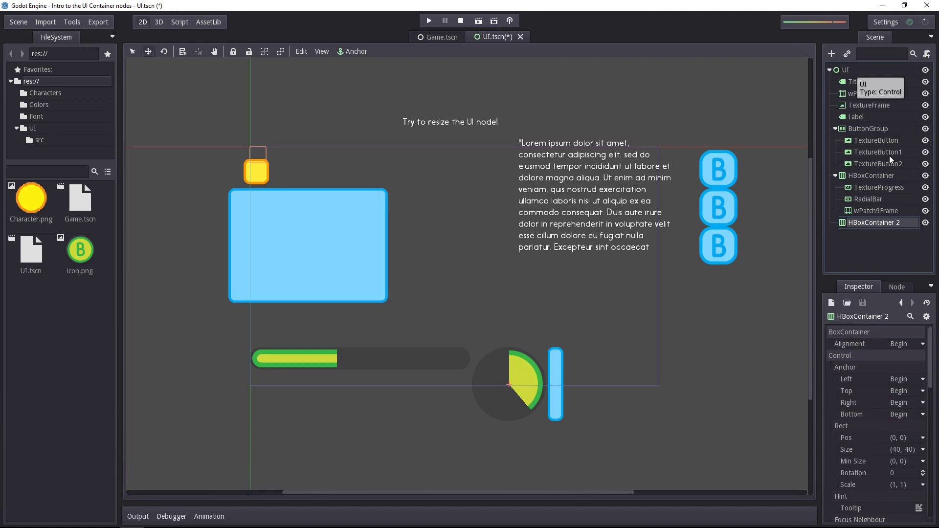
Move wPatch9Frame1, TextureFrame, Label and ButtonGroup into HBoxContainer 2, nesting TextureFrame inside wPatch9Frame1.
left_click(862, 125)
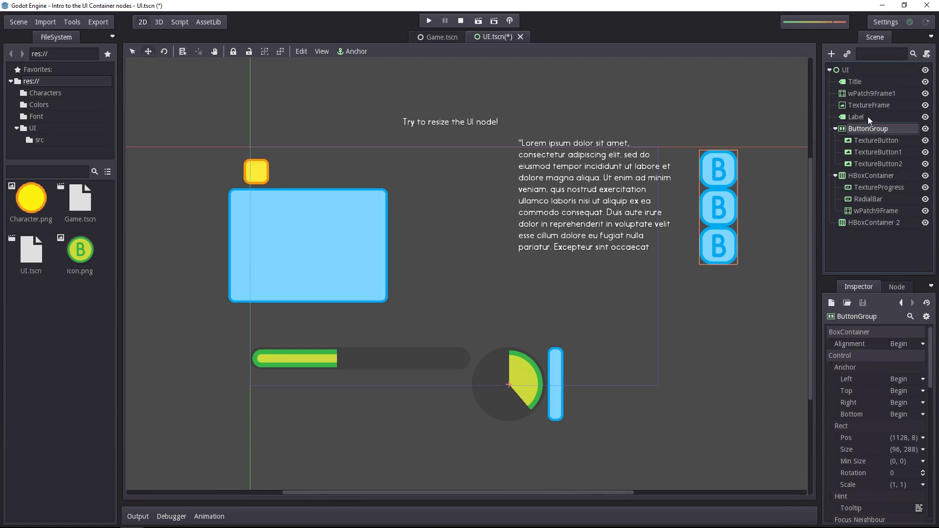
left_click(868, 117, "ctrl")
left_click(871, 105, "ctrl")
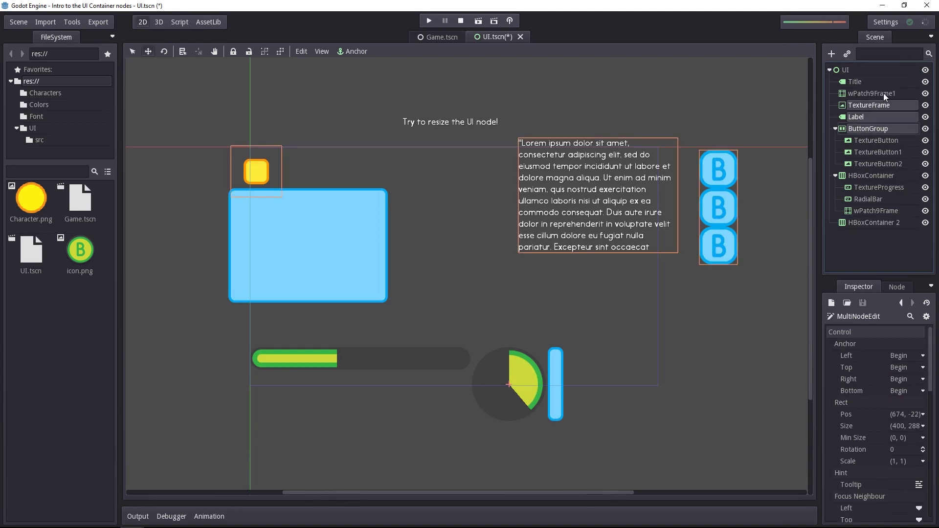
left_click(880, 93, "ctrl")
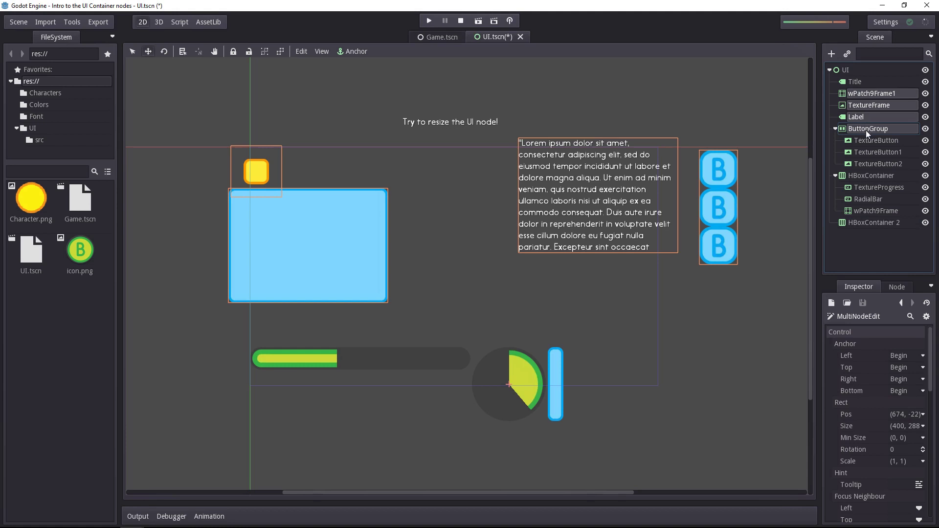
left_click_drag(865, 131, 876, 223)
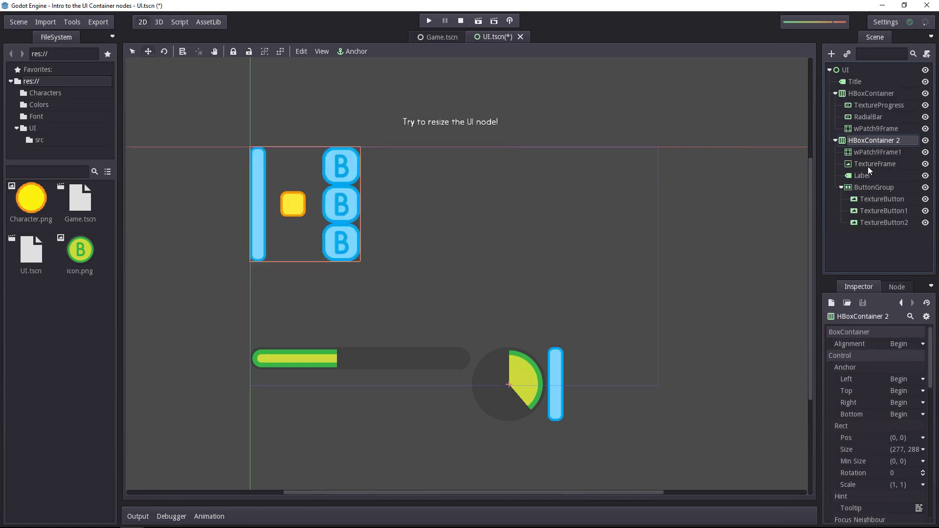
left_click(869, 165)
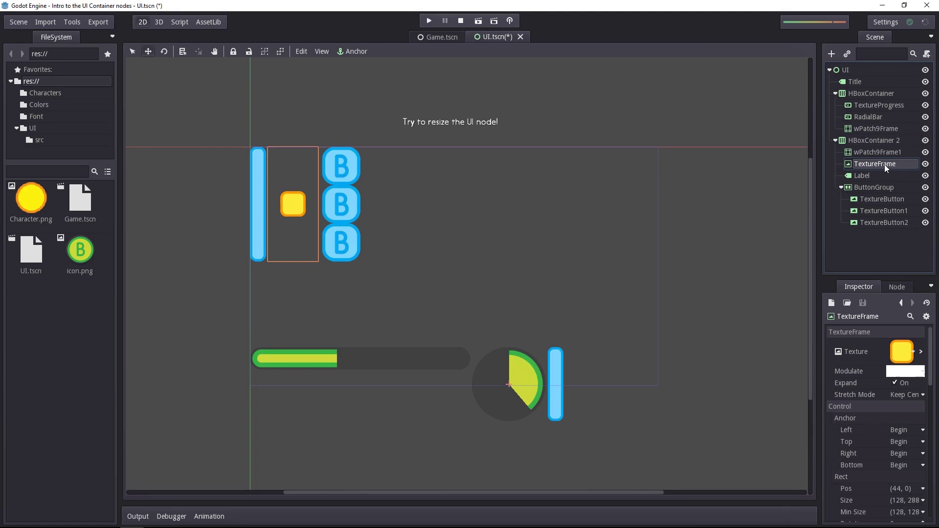
mouse_move(884, 160)
left_mouse_down()
mouse_move(890, 146)
mouse_move(885, 154)
left_mouse_up()
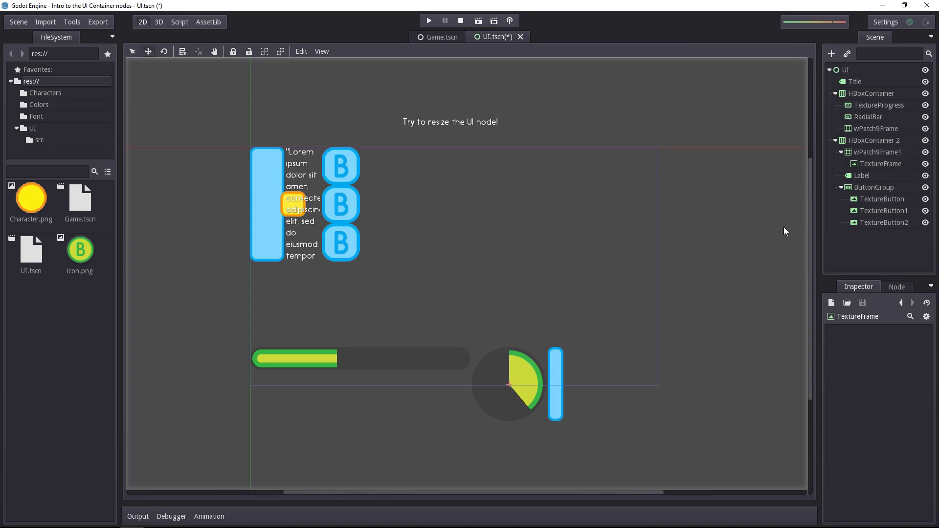
Add a CenterContainer under wPatch9Frame1 and move TextureFrame into it.
left_click(883, 141)
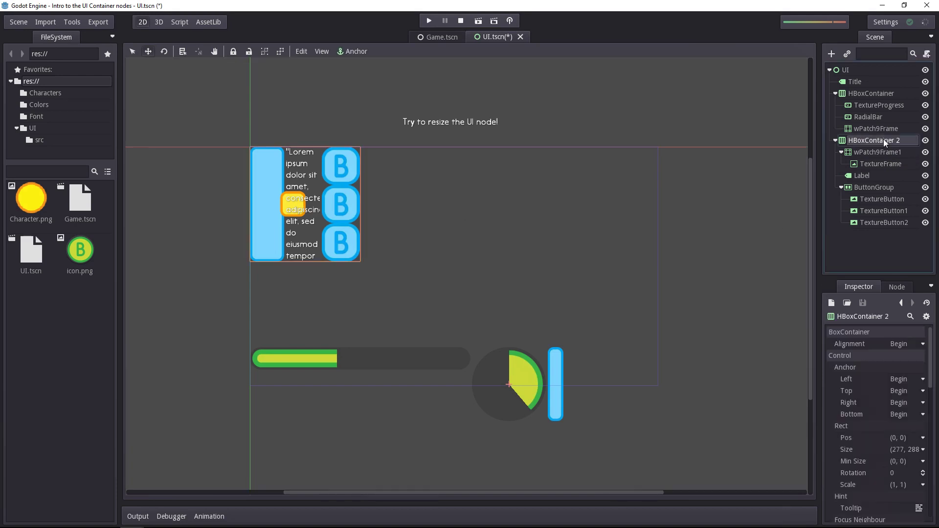
key("ctrl+a")
type("cebter")
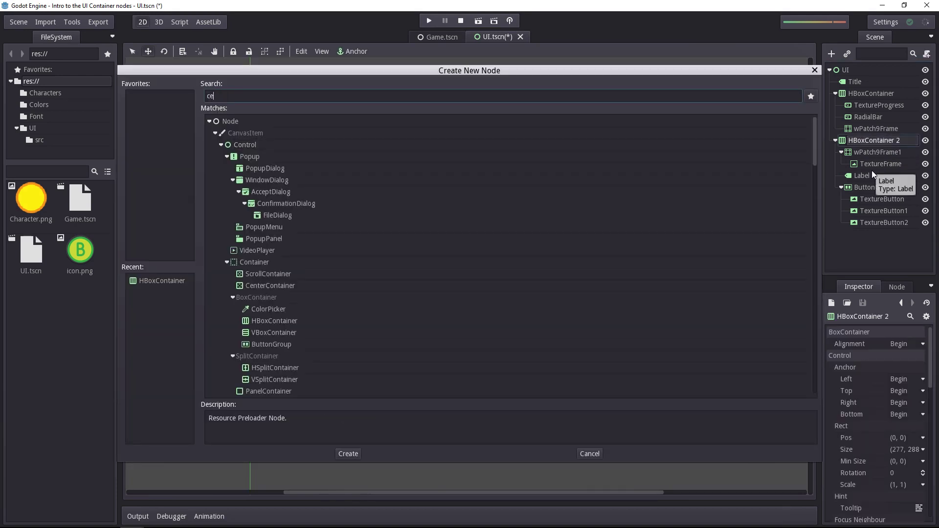
key("BackSpace")
key("BackSpace")
key("BackSpace")
key("BackSpace")
type("nter")
key("Return")
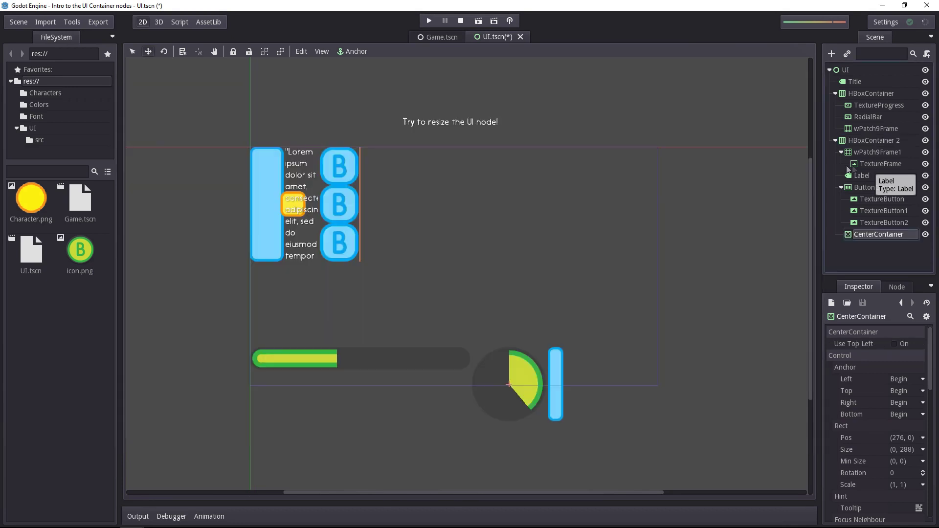
left_click_drag(865, 233, 878, 155)
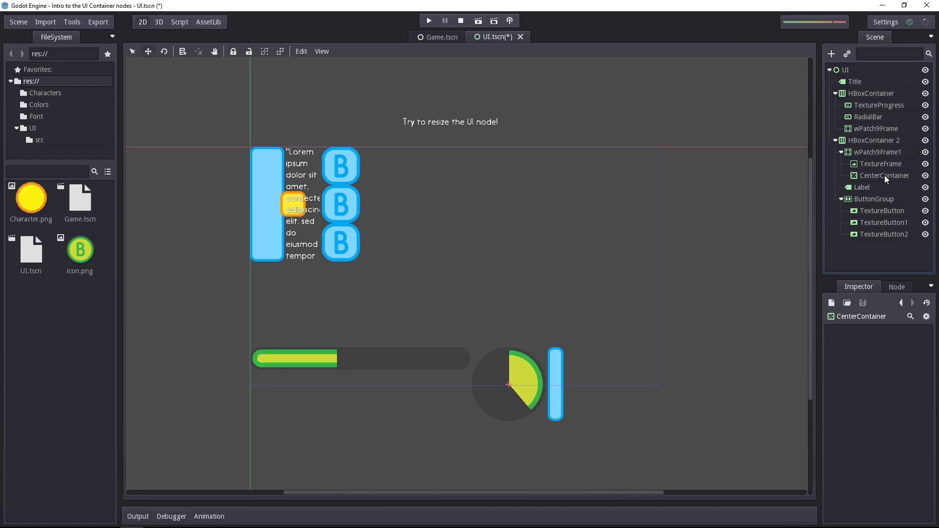
left_click(885, 175)
left_click_drag(896, 168, 891, 175)
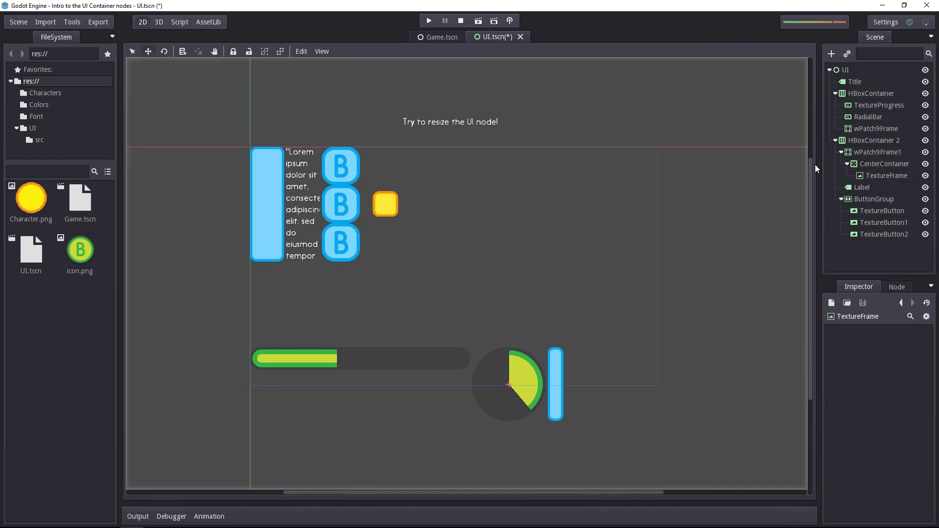
Collapse HBoxContainer 2 in the Scene dock, undoing an accidental canvas move.
left_click(862, 187)
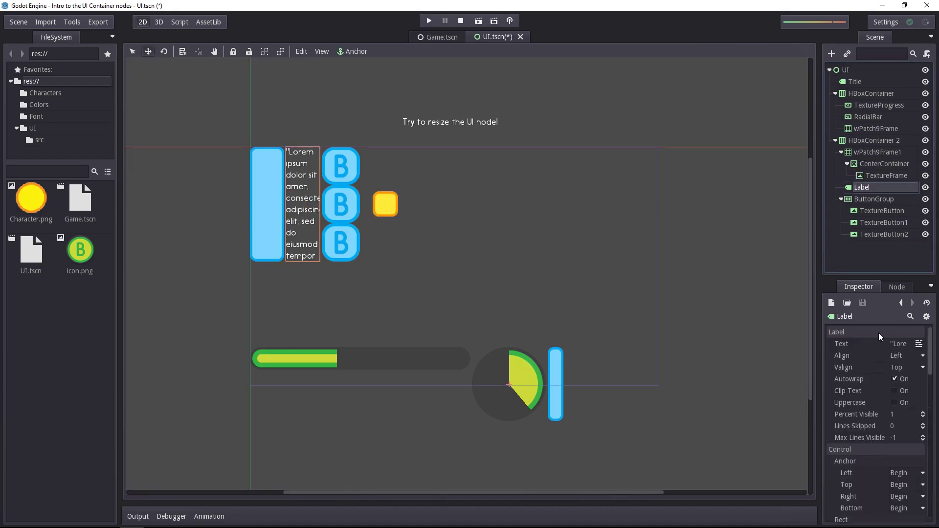
left_click(836, 143)
double_click(862, 139)
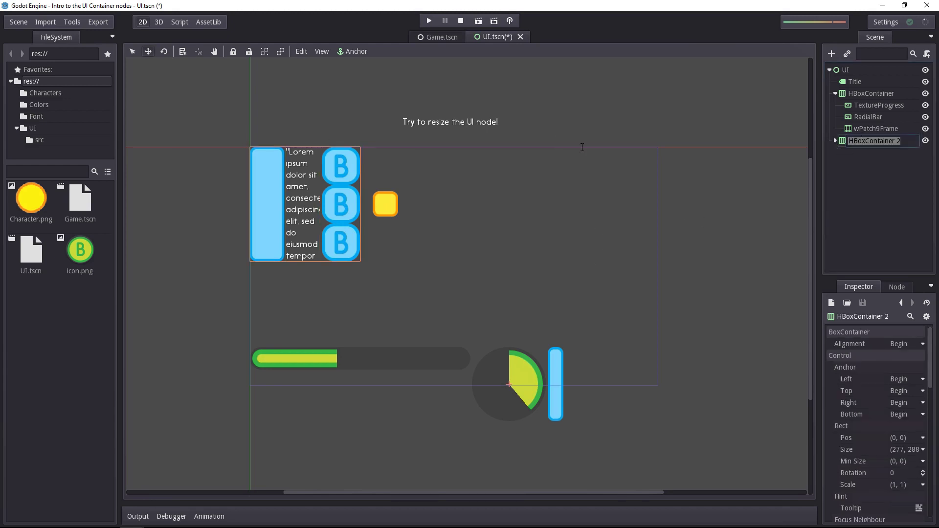
left_click_drag(252, 149, 278, 320)
key("ctrl+z")
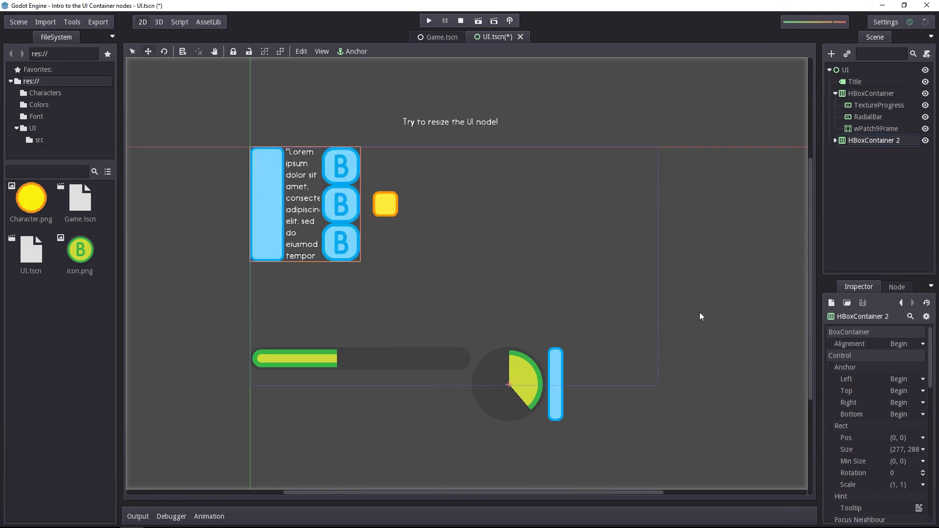
left_click(861, 81)
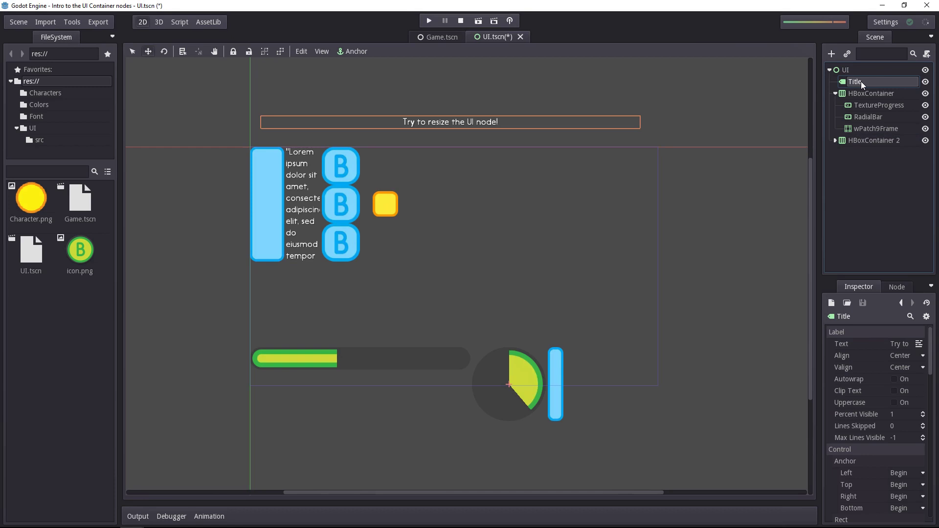
left_click(853, 68)
key("ctrl+a")
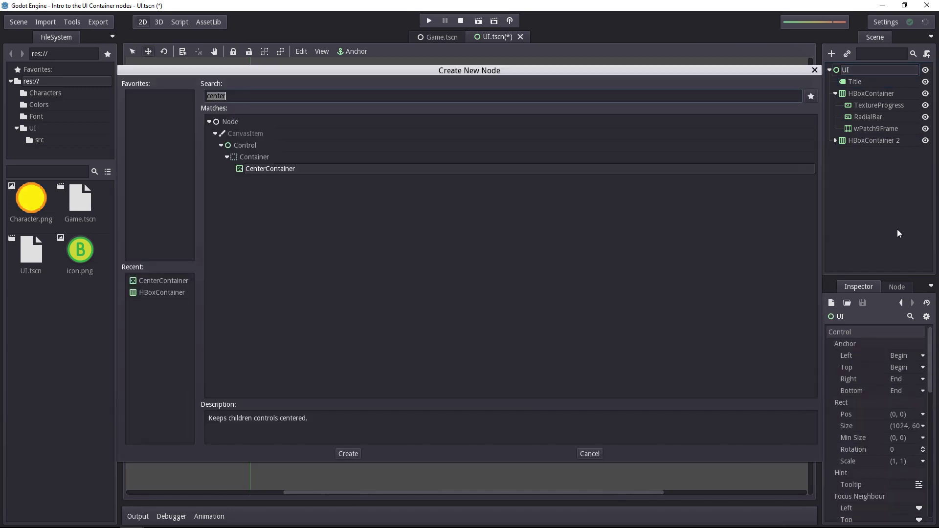
type("vbo")
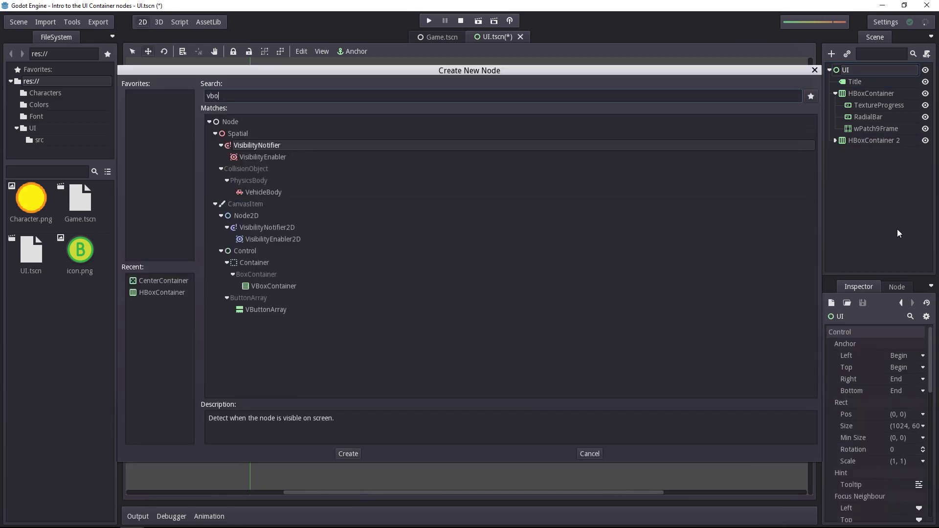
type("x")
key("Return")
left_click(859, 141)
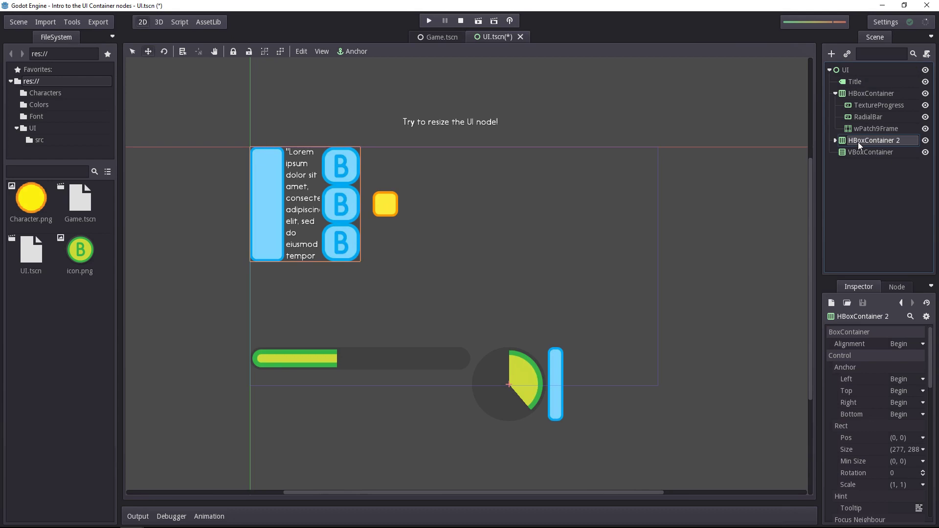
left_click(871, 94, "ctrl")
left_click(859, 81, "ctrl")
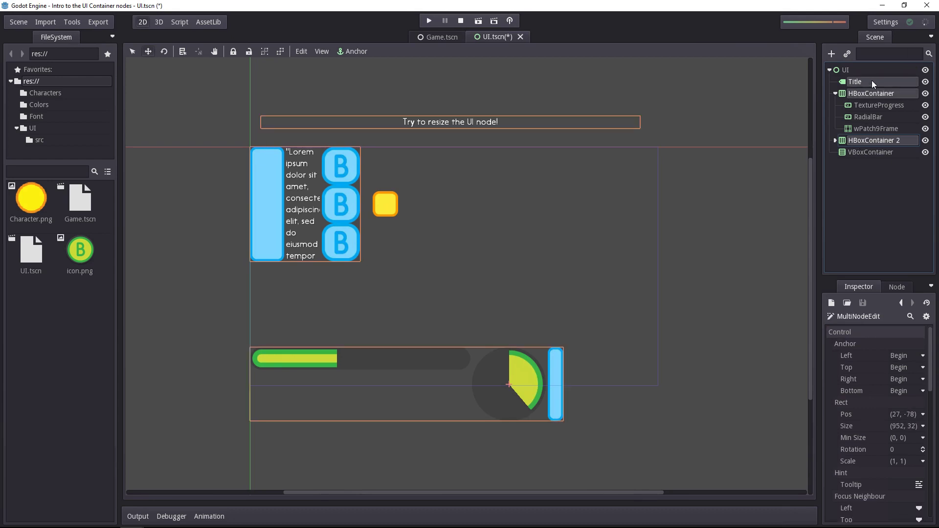
left_click_drag(871, 81, 880, 155)
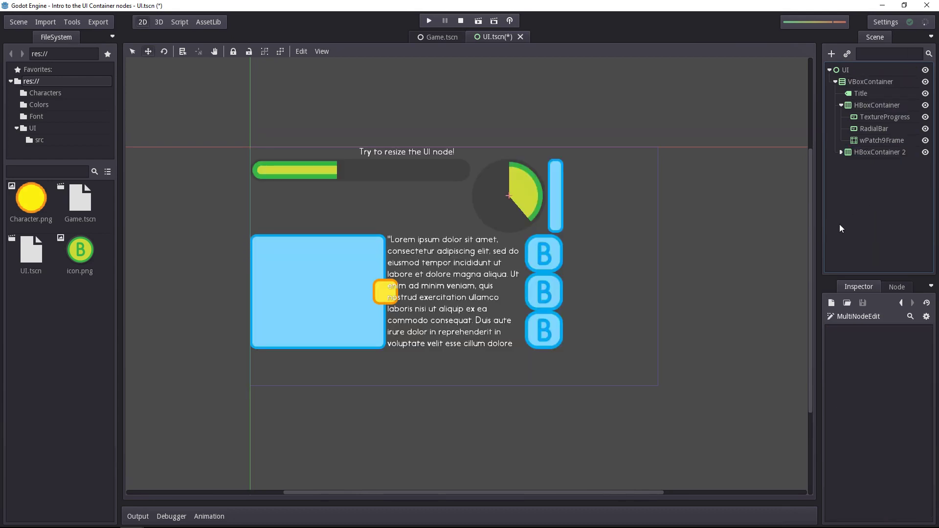
left_click(389, 240)
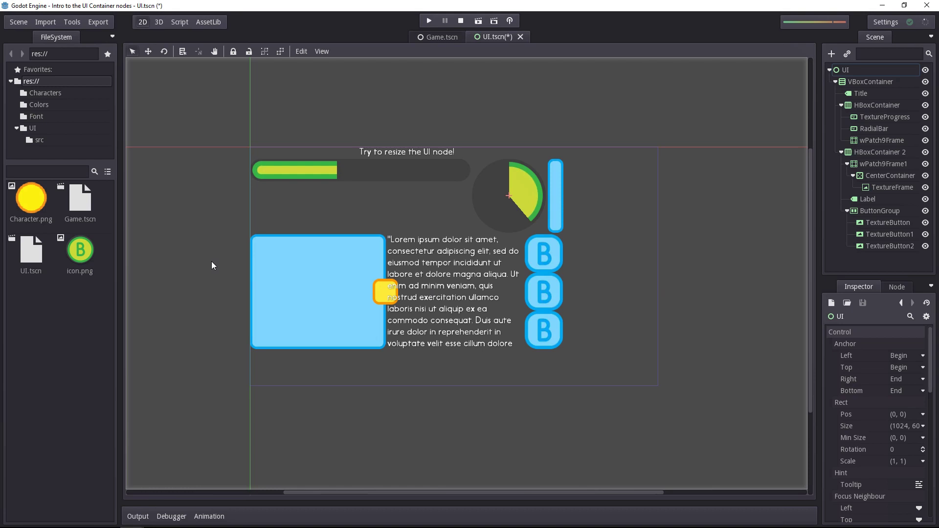
Add a MarginContainer under UI and move the VBoxContainer into it.
left_click(868, 69)
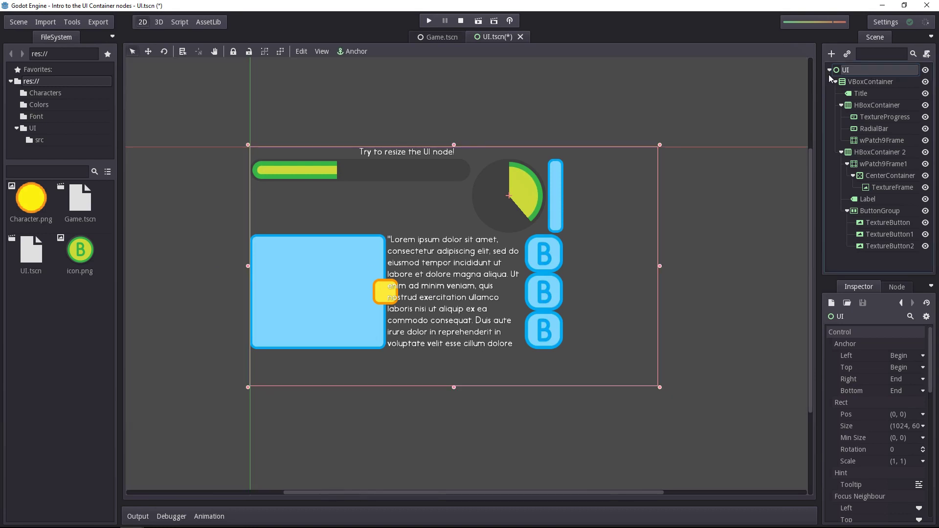
key("ctrl+a")
type("margin")
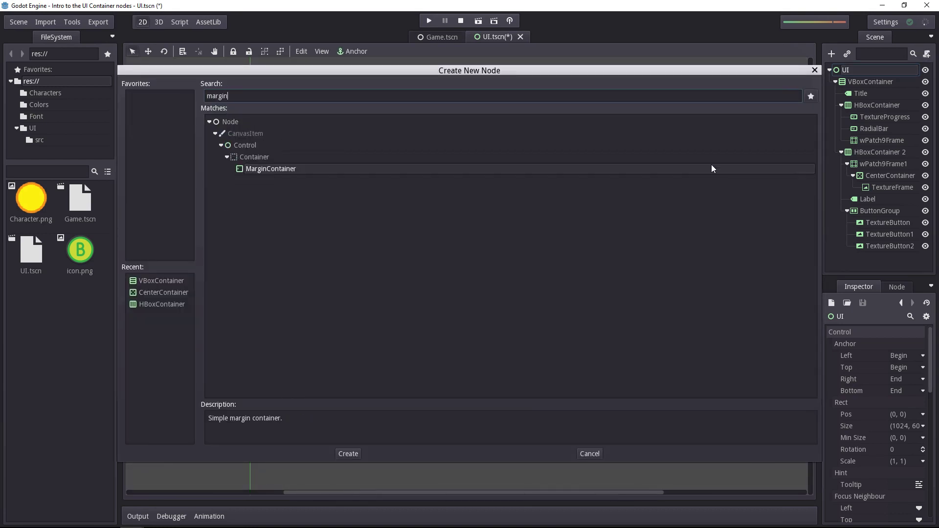
key("Return")
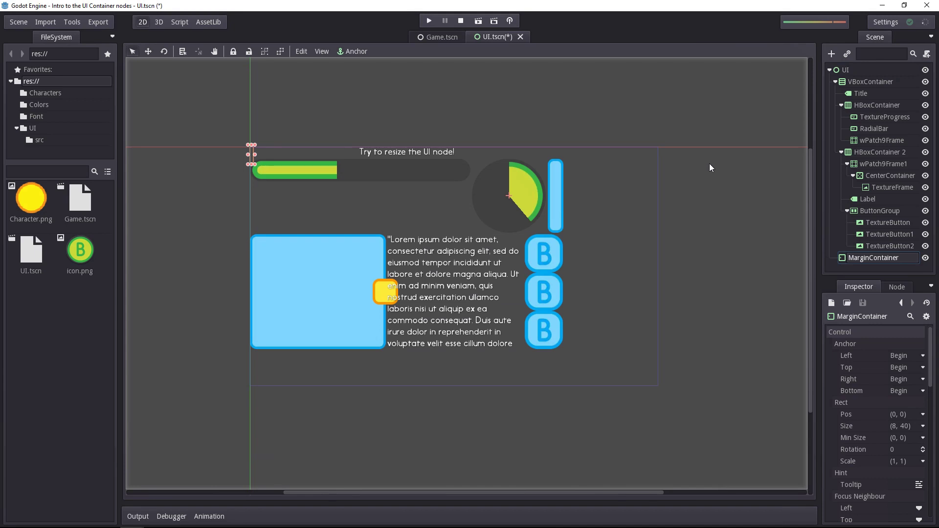
left_click_drag(869, 81, 887, 259)
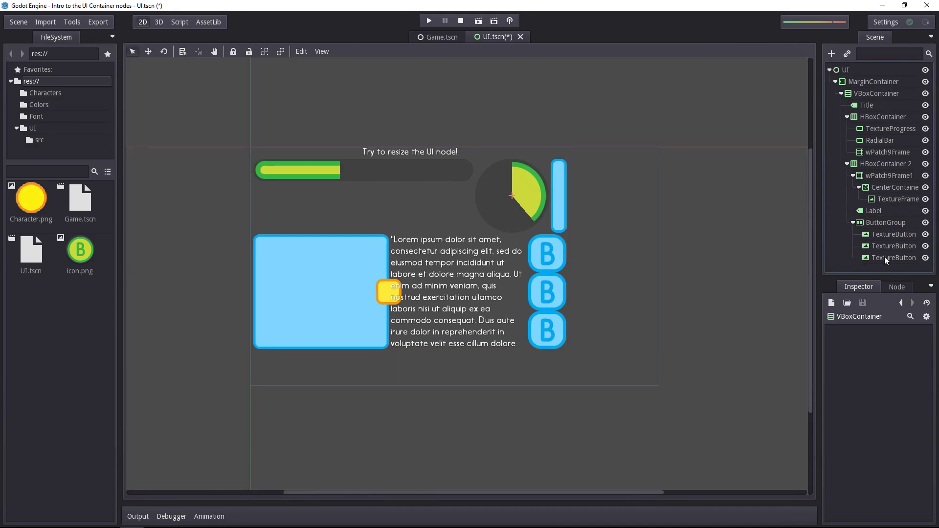
Set the MarginContainer's right and left margin constants to 32 and enlarge it across the UI.
left_click(875, 81)
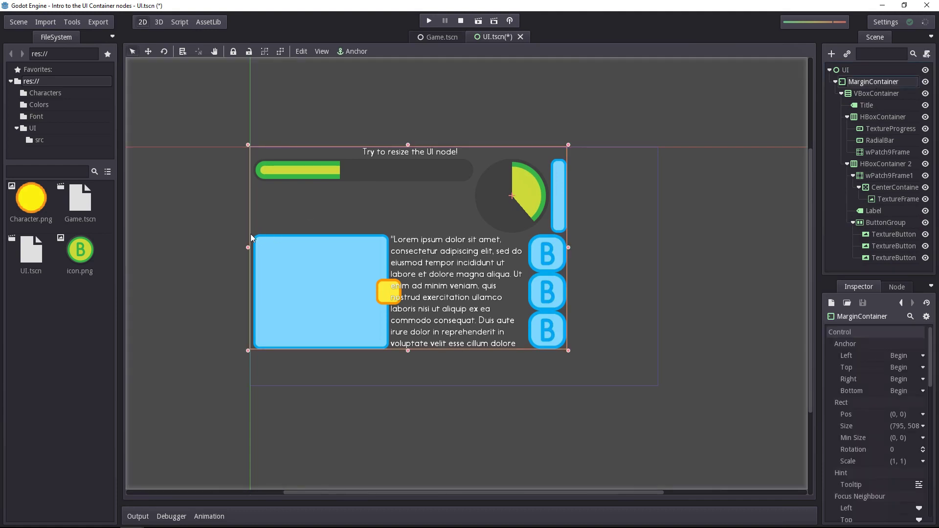
scroll(865, 388, "down", 10)
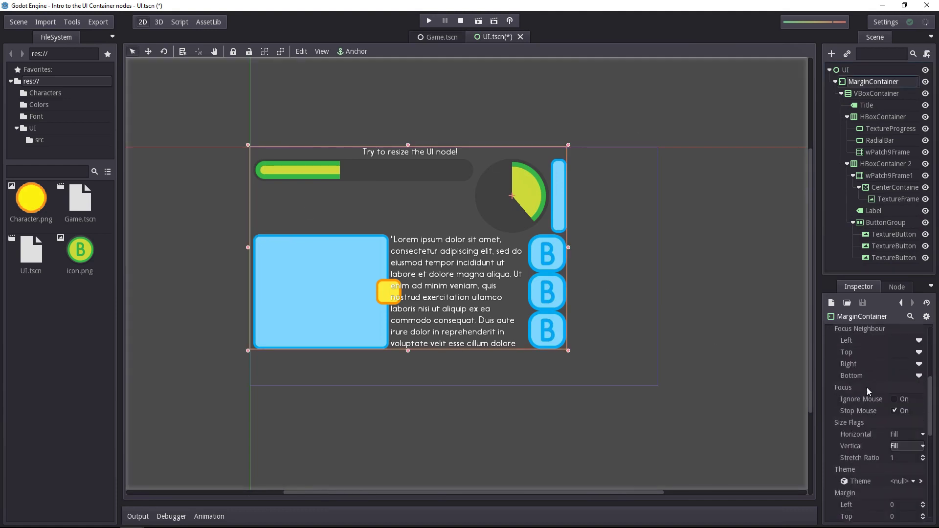
scroll(876, 411, "down", 1)
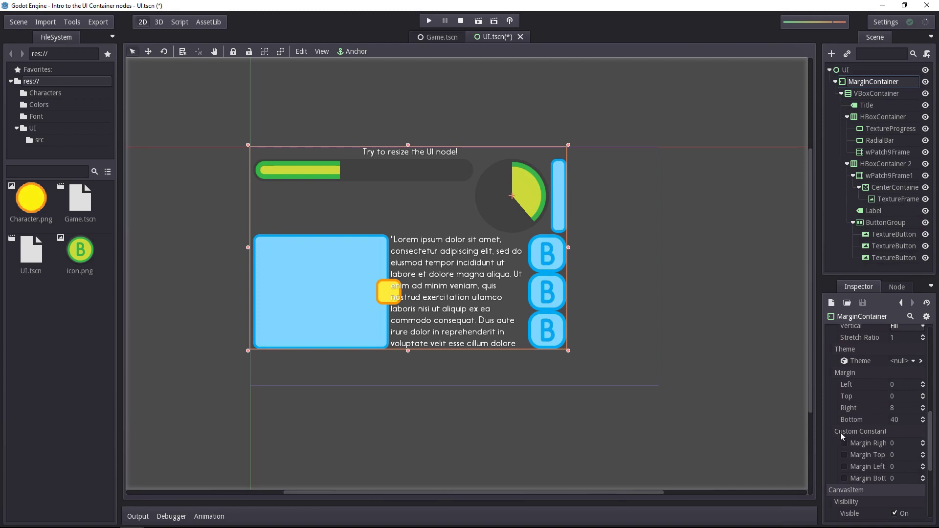
left_click(896, 440)
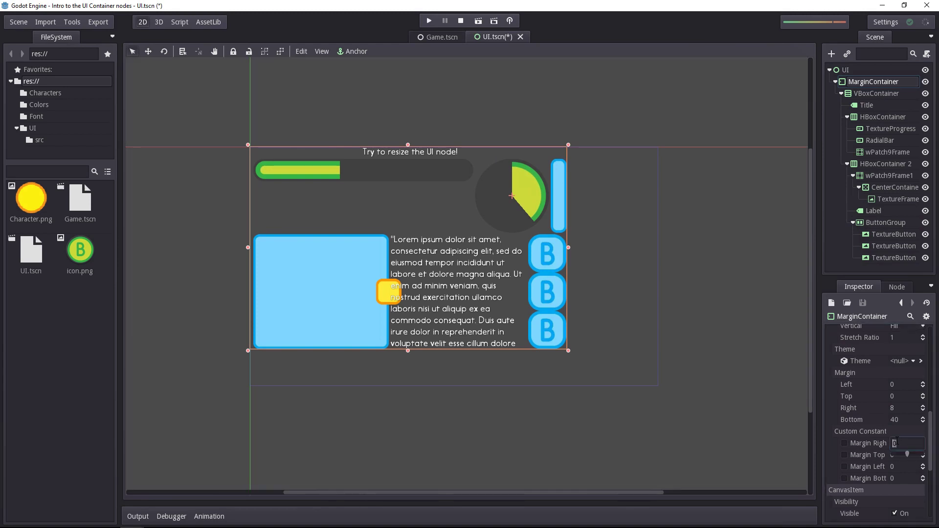
type("32")
key("Return")
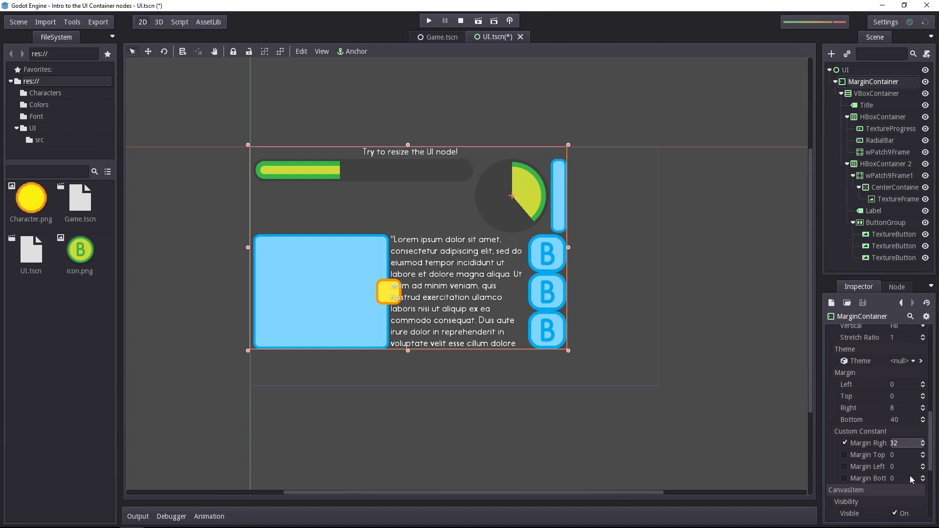
left_click(906, 467)
type("32")
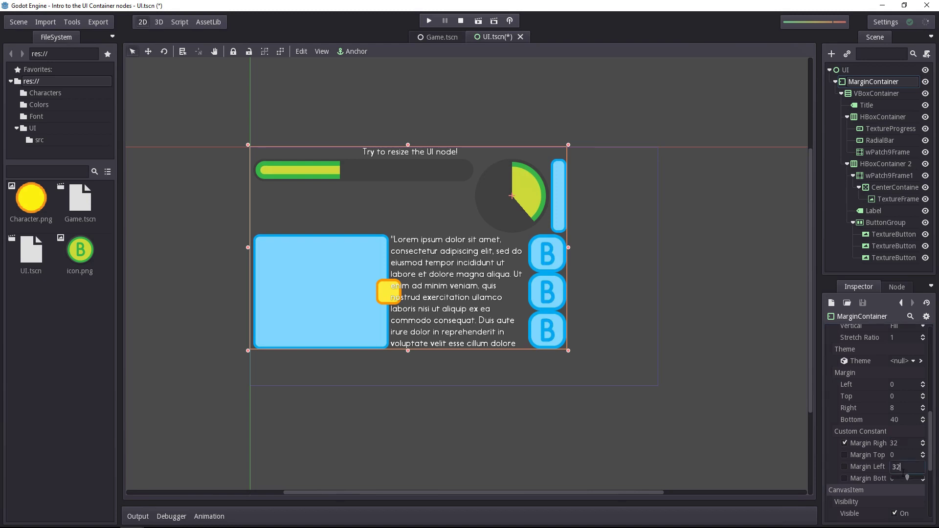
key("Return")
left_click_drag(567, 351, 659, 398)
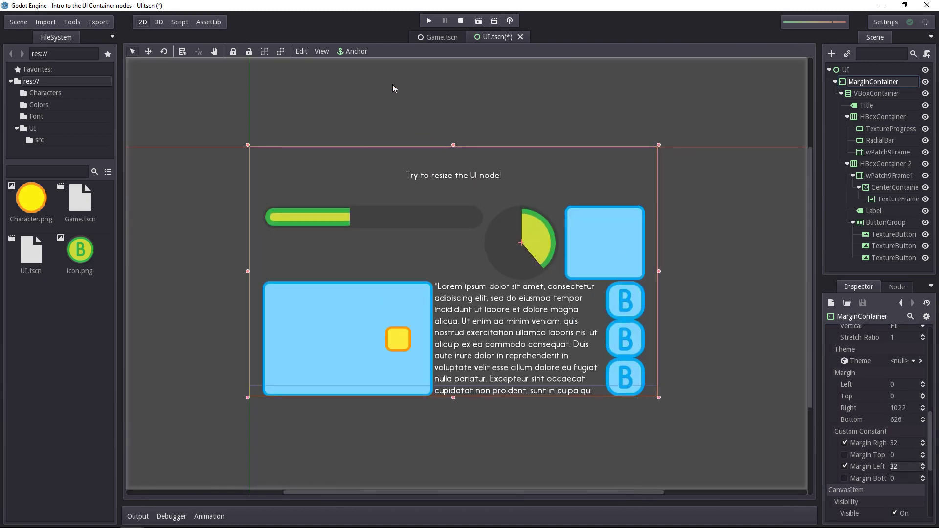
Apply the Full Rect anchor preset to the MarginContainer.
left_click(352, 51)
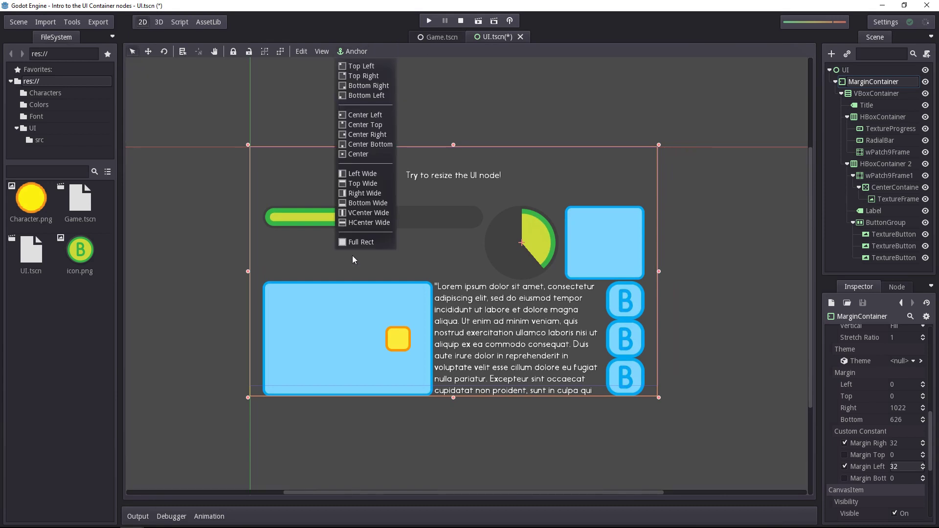
left_click(354, 242)
scroll(876, 375, "up", 10)
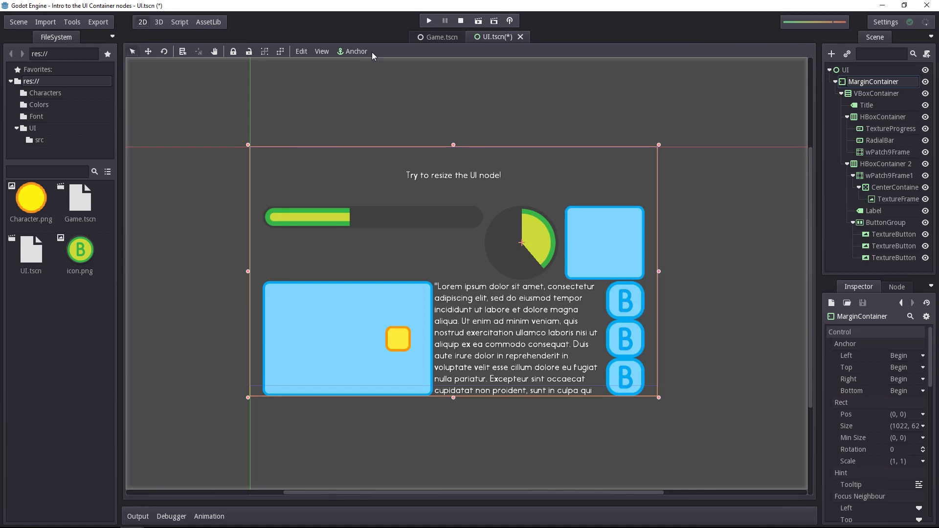
left_click(360, 51)
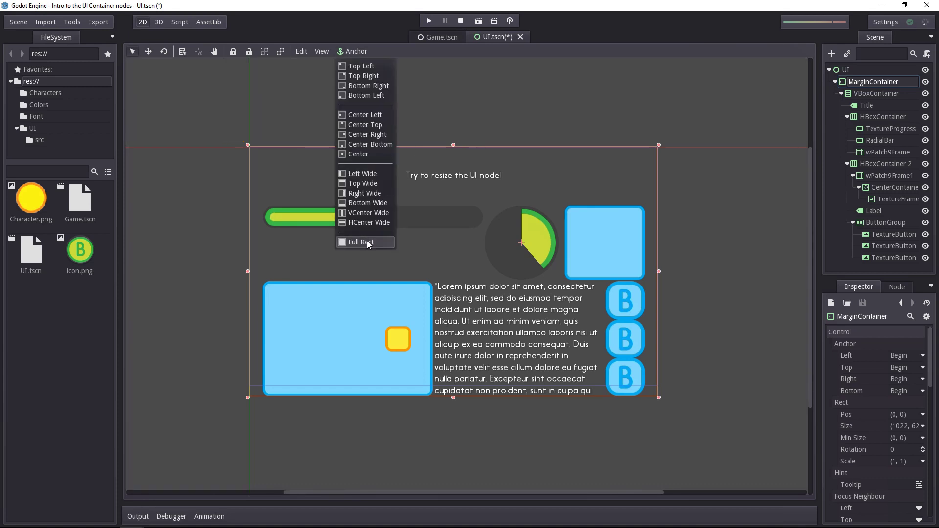
left_click(253, 146)
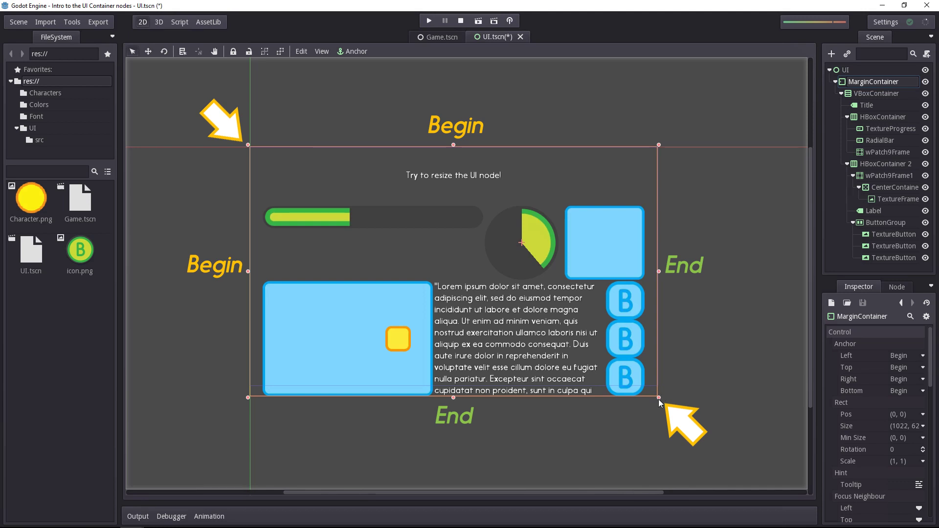
left_click_drag(660, 401, 661, 402)
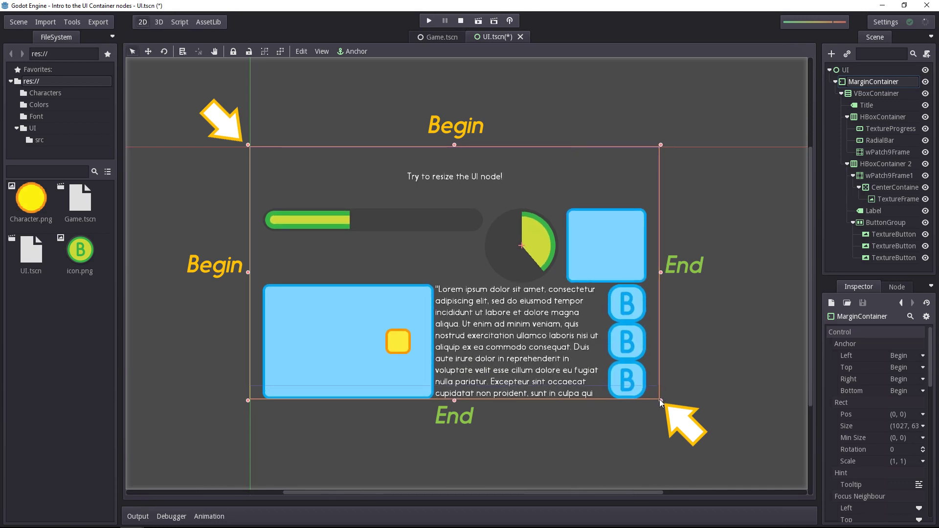
left_click(356, 51)
left_click(372, 241)
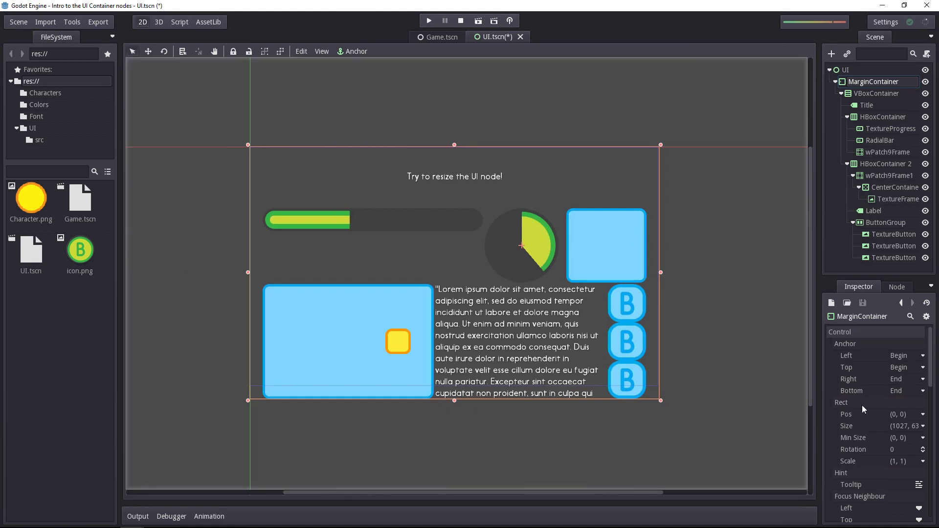
Set the MarginContainer's Margin Right and Margin Bottom to 0.
scroll(867, 387, "down", 6)
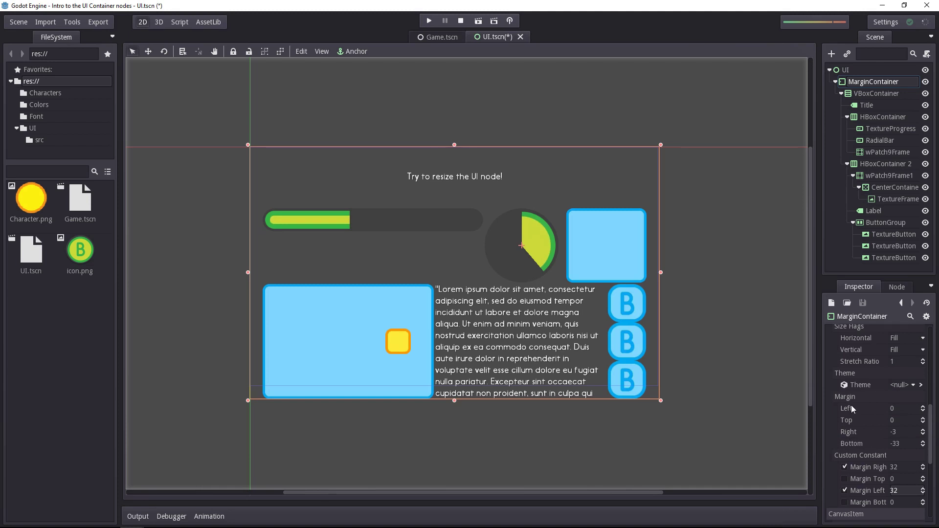
left_click(892, 430)
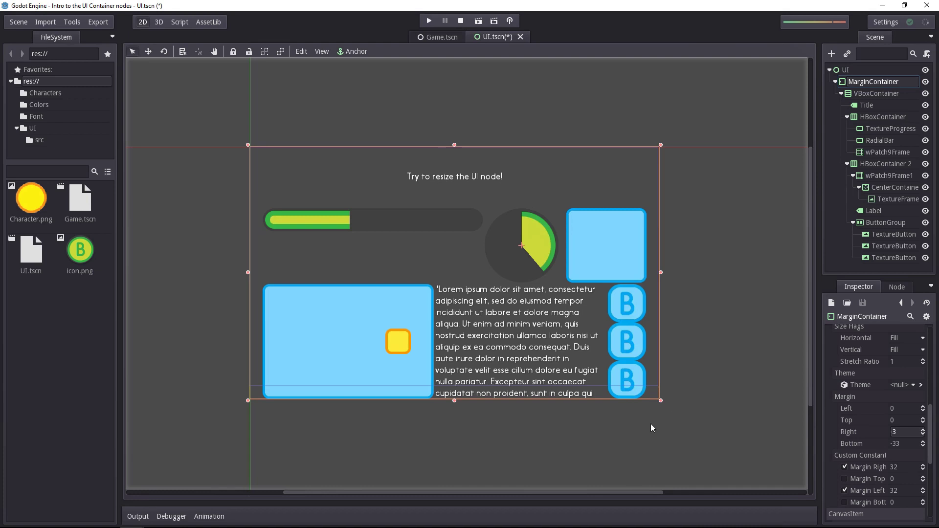
double_click(894, 432)
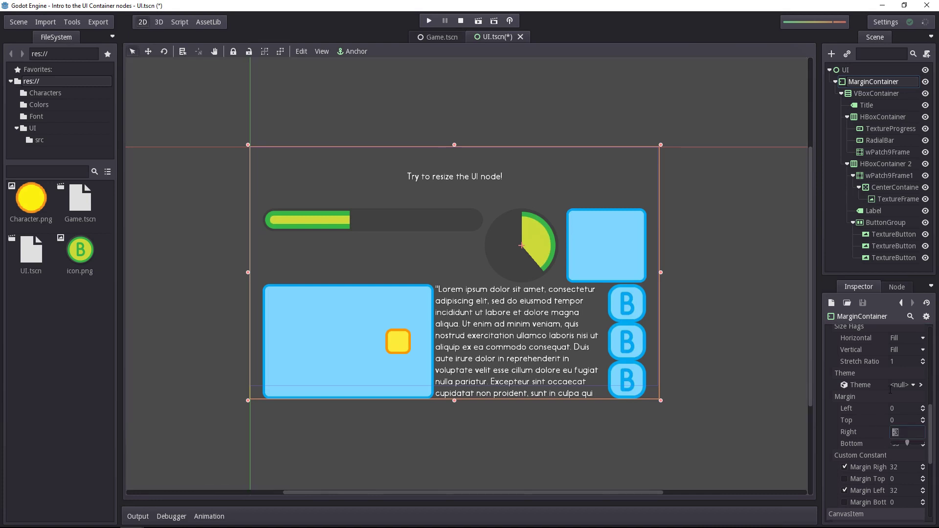
type("0")
key("Return")
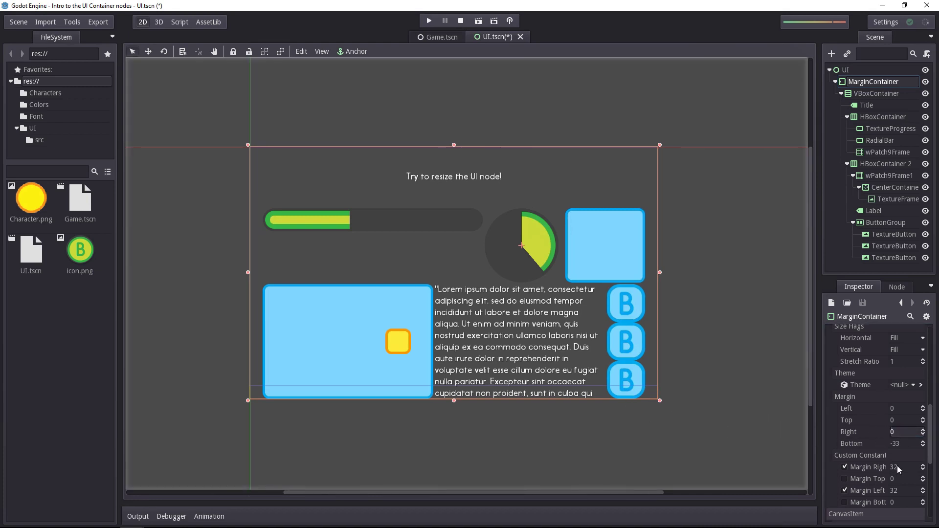
double_click(896, 444)
type("0")
key("Return")
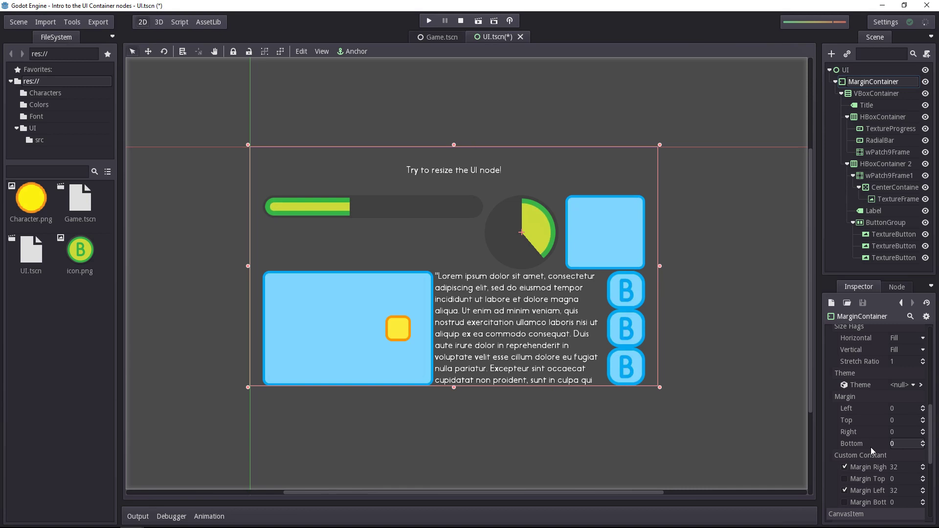
scroll(870, 447, "up", 5)
left_click(352, 52)
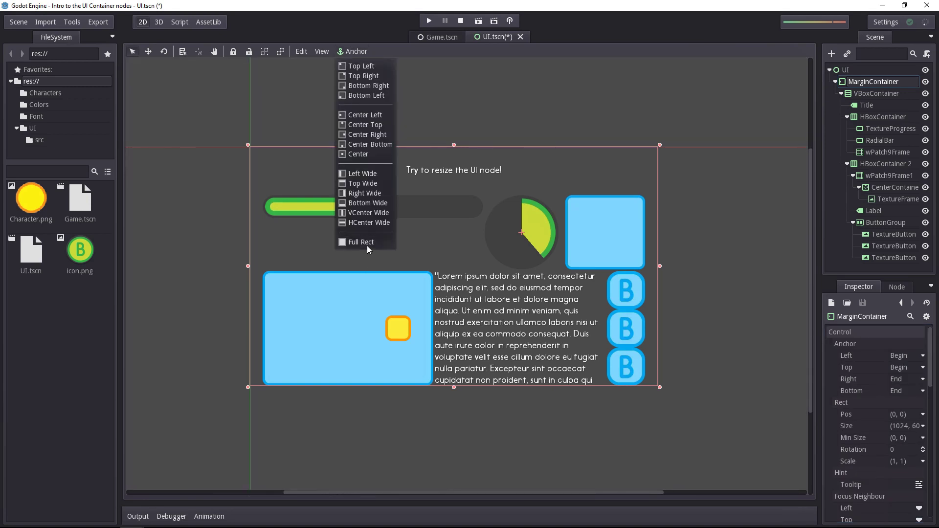
left_click(859, 352)
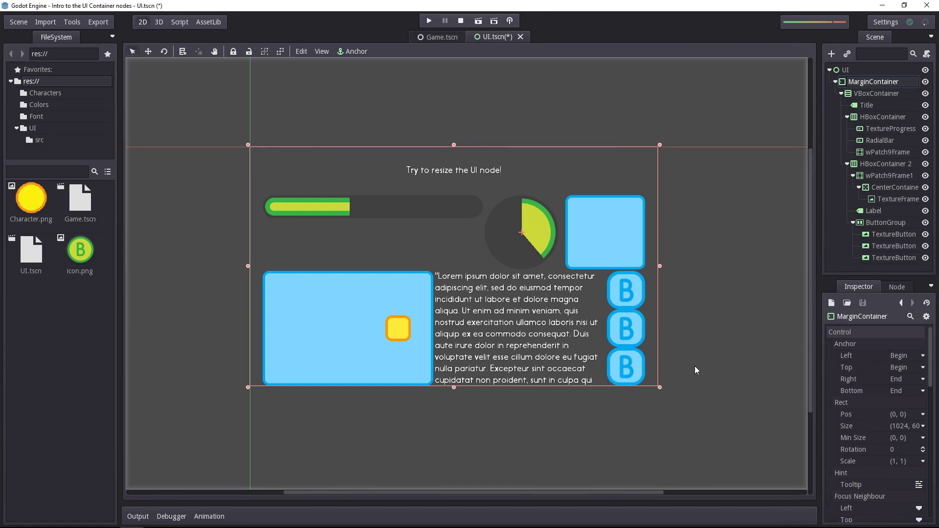
left_click(753, 327)
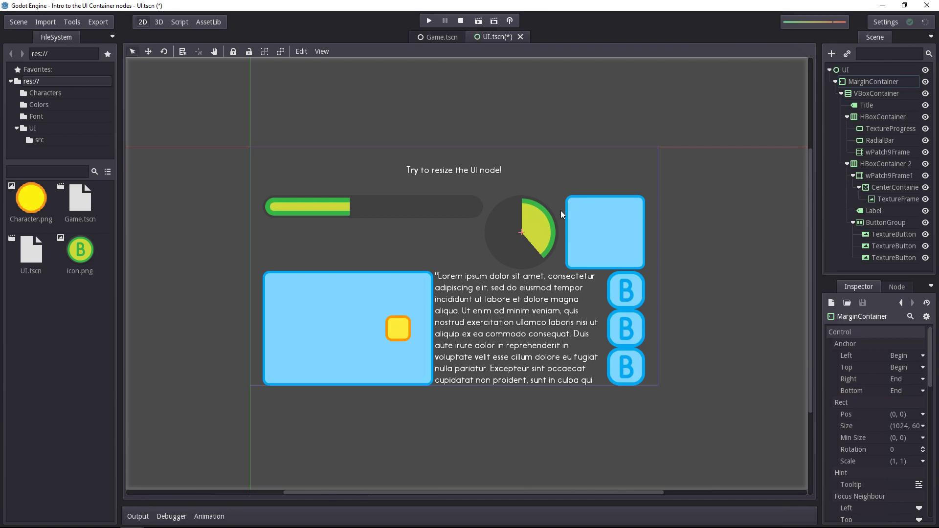
Move the progress-bar HBoxContainer below HBoxContainer 2 using Ctrl+Down.
left_click(880, 117)
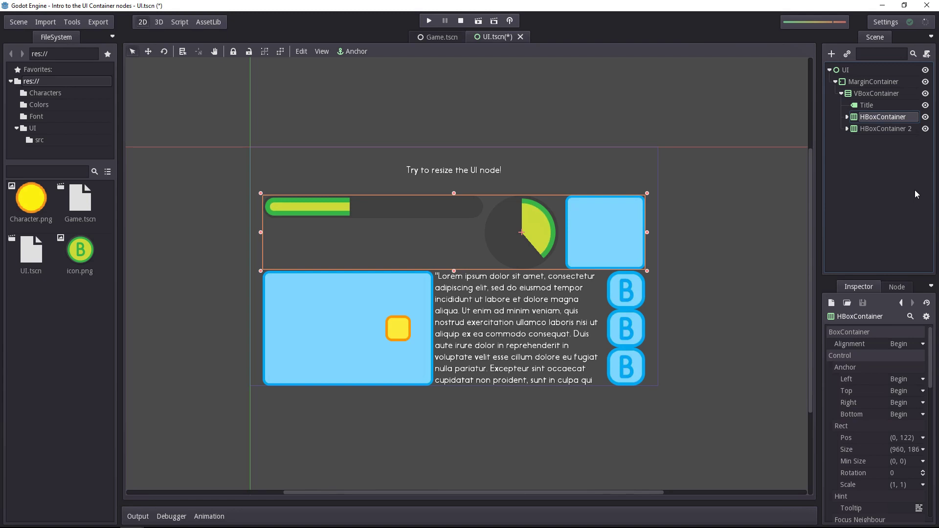
key("ctrl+Down")
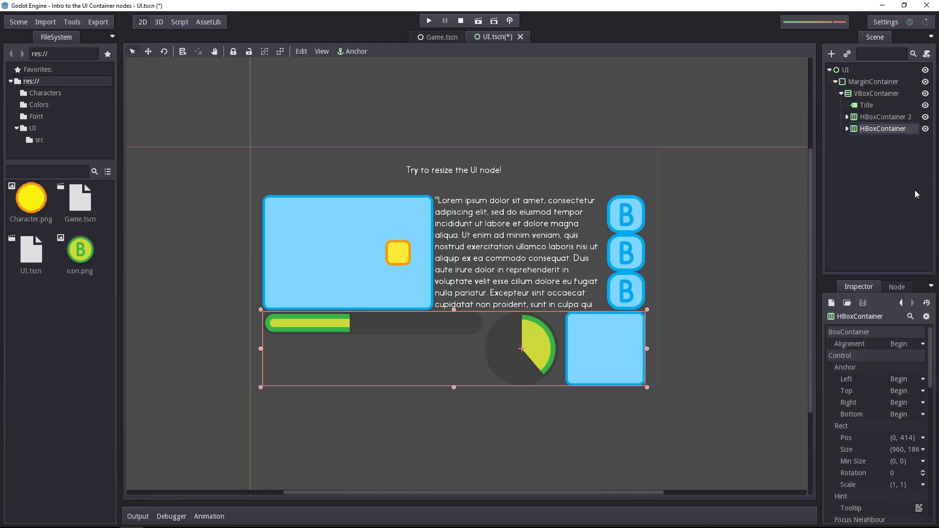
key("ctrl+Up")
key("ctrl+Down")
Apply the Full Rect anchor preset to the CenterContainer around the yellow square.
left_click(371, 270)
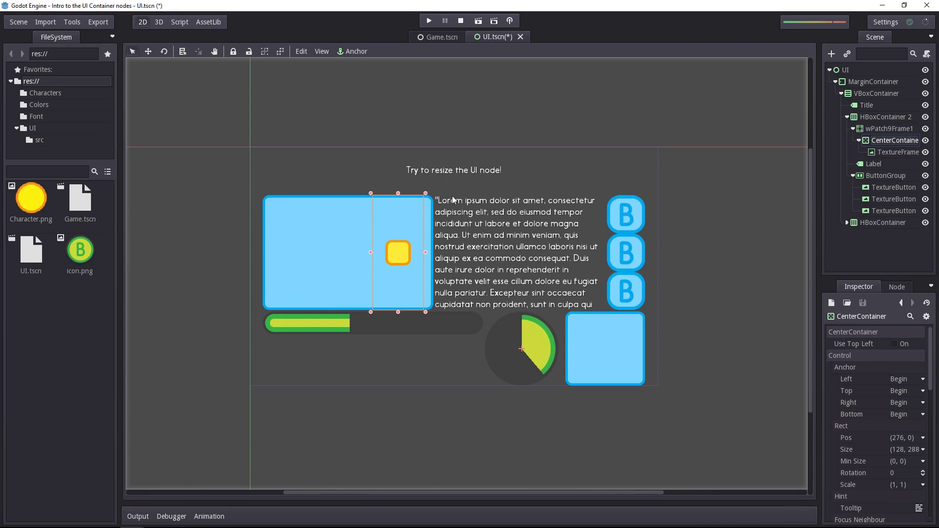
left_click(349, 52)
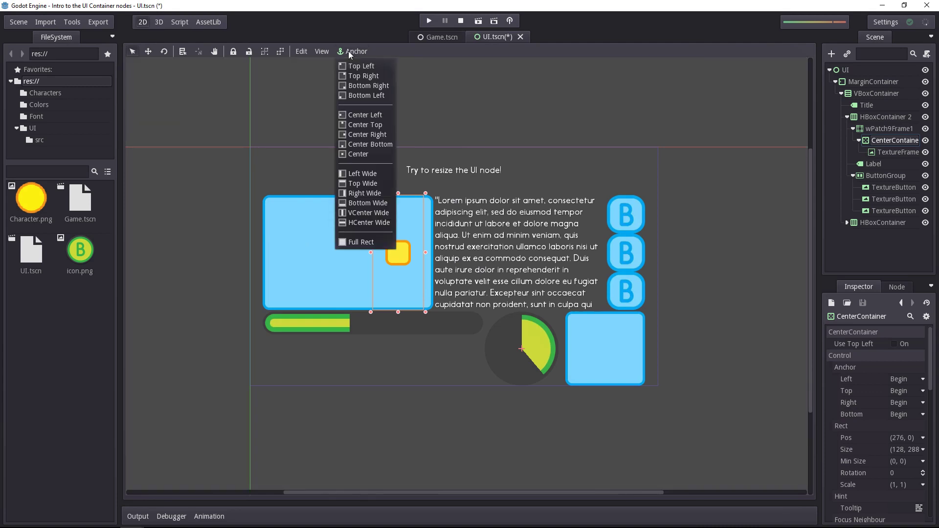
left_click(366, 242)
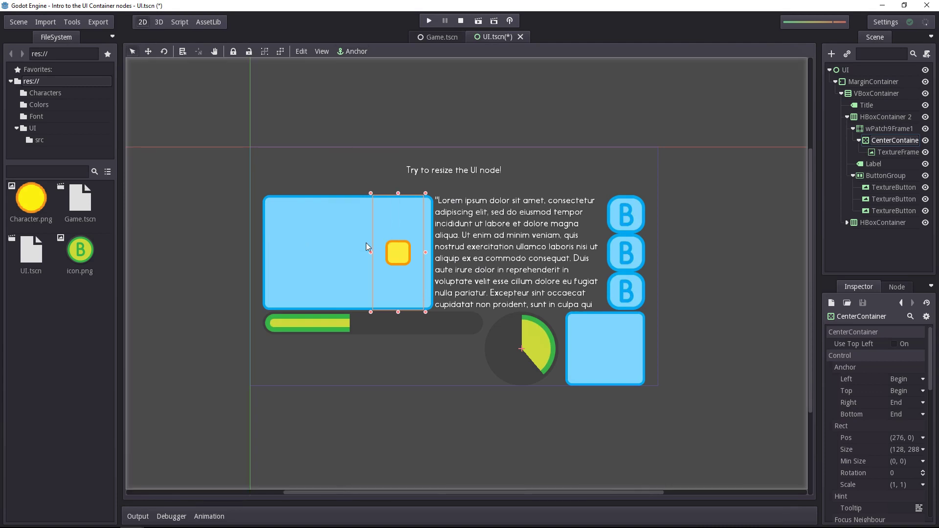
Set the CenterContainer's Margin Left and Margin Right to 0.
scroll(880, 377, "down", 6)
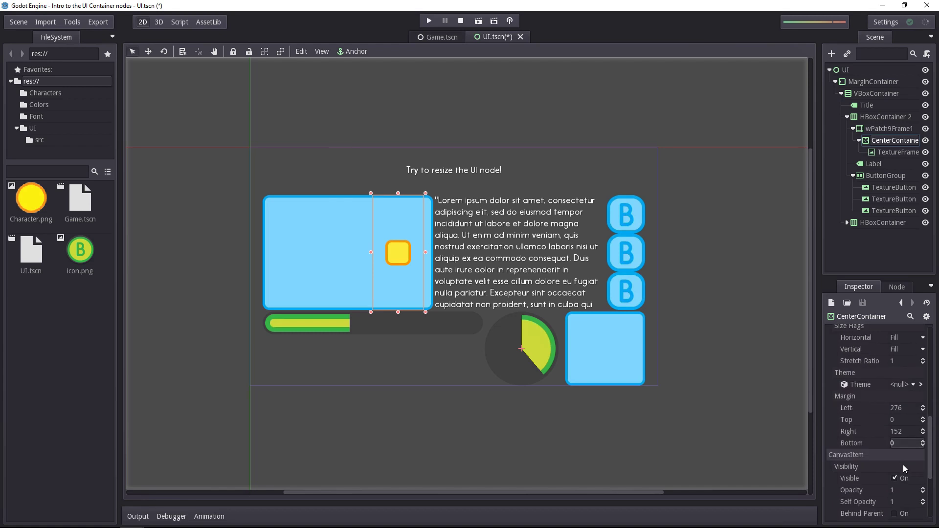
left_click(902, 408)
type("0")
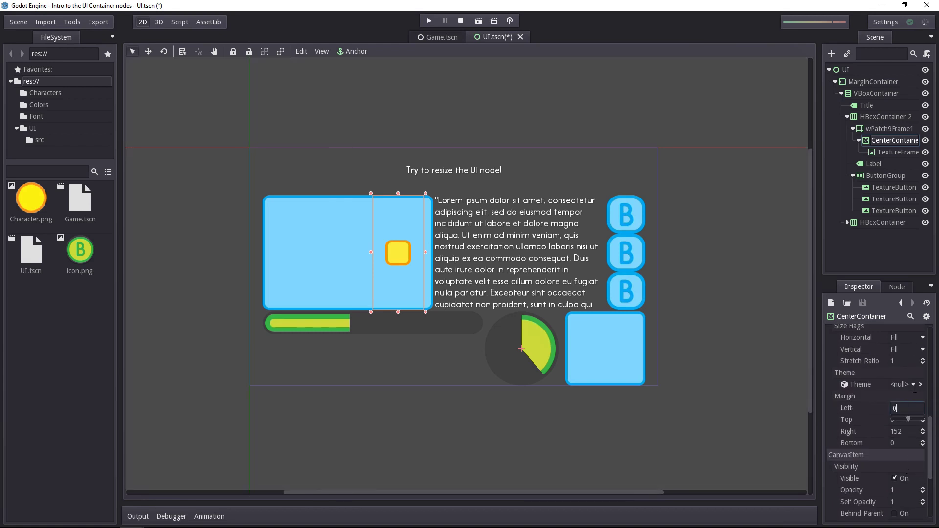
key("Return")
left_click(909, 430)
type("0")
key("Return")
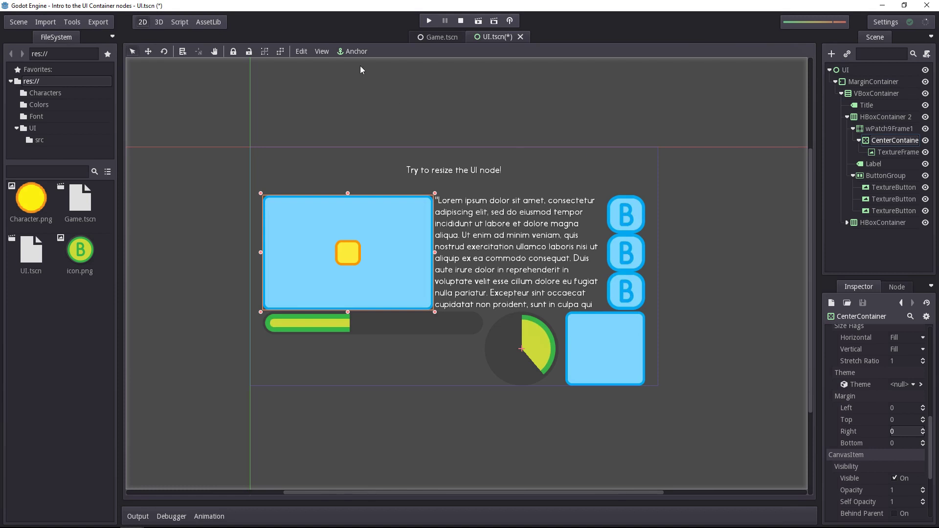
Inspect the UI root, MarginContainer and CenterContainer without changing anchor presets.
left_click(866, 82)
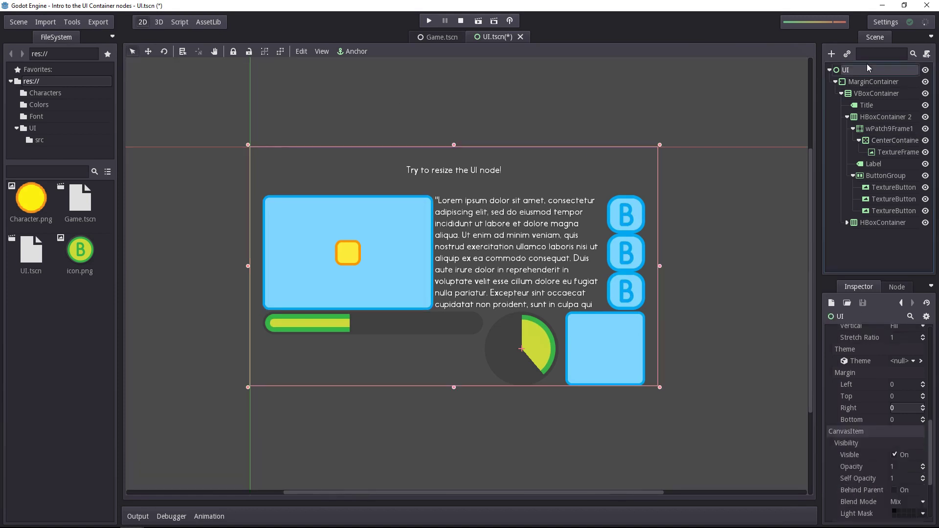
left_click(848, 72)
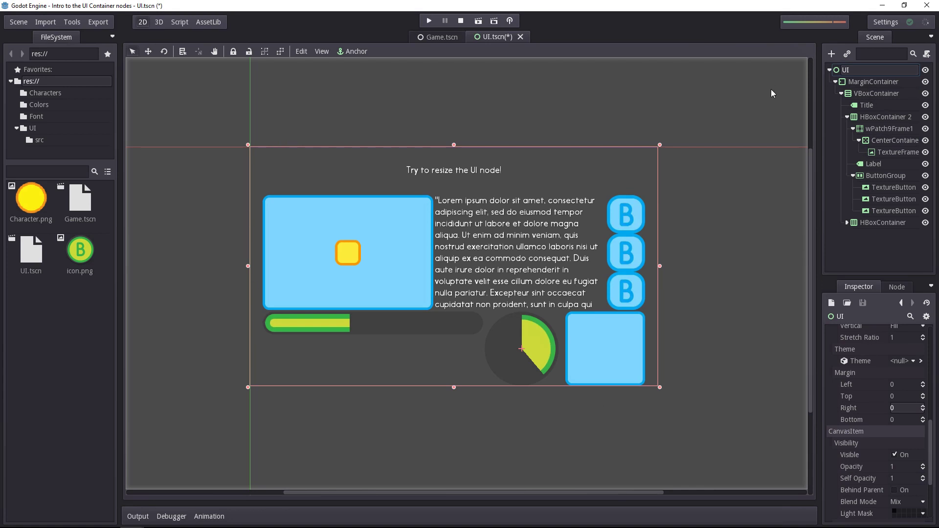
left_click(867, 82)
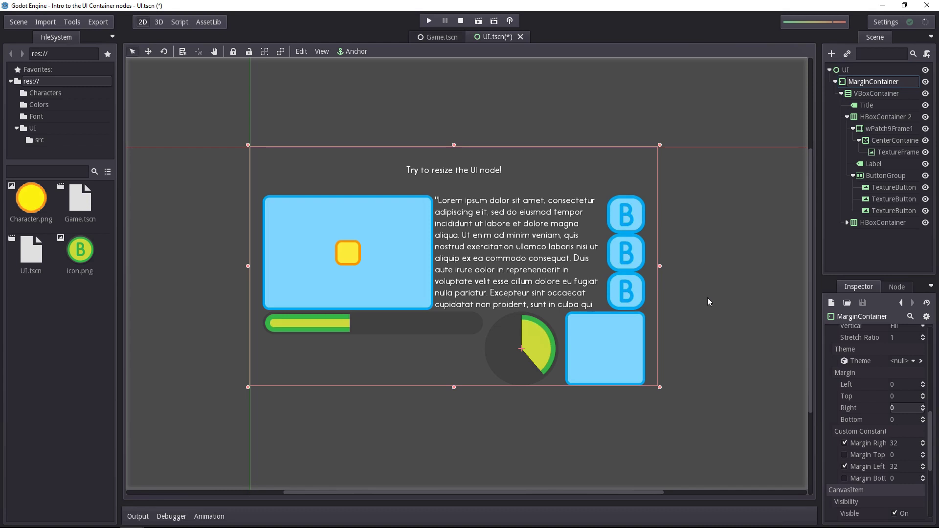
left_click(353, 51)
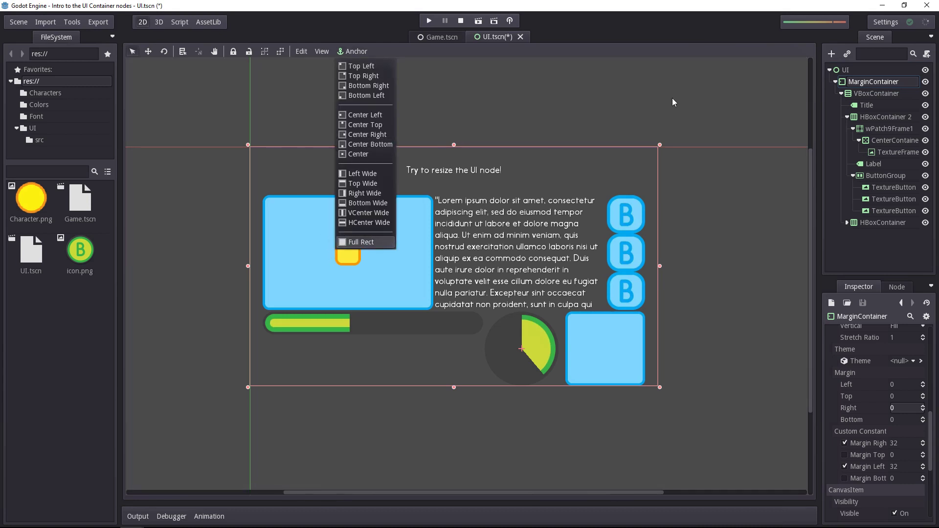
left_click(864, 71)
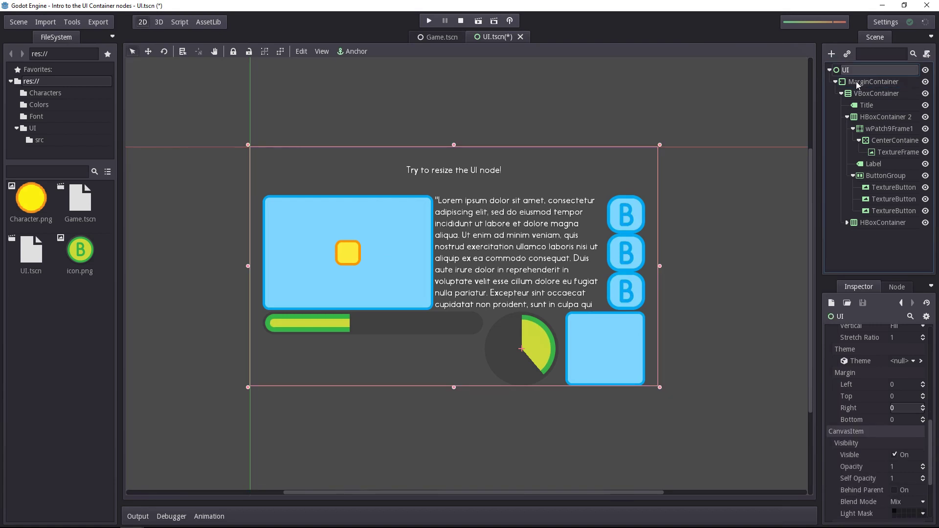
left_click(856, 81)
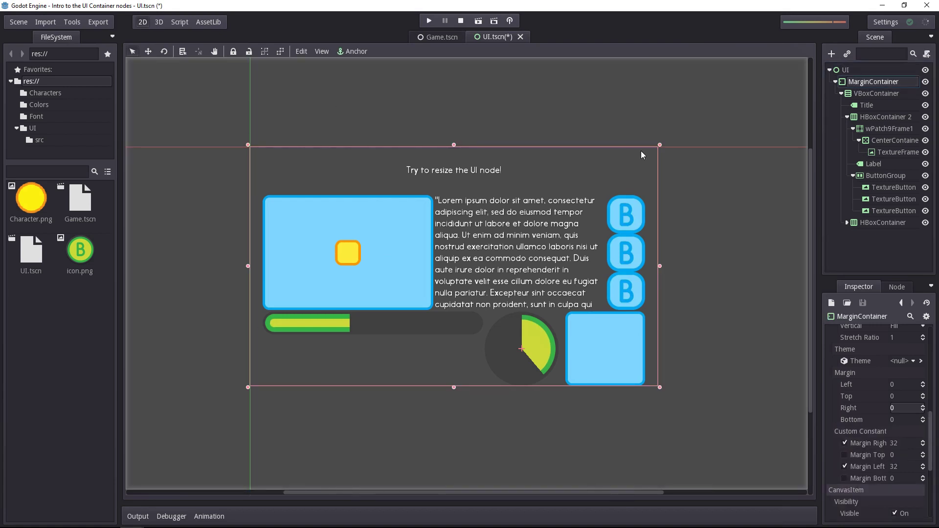
left_click(894, 141)
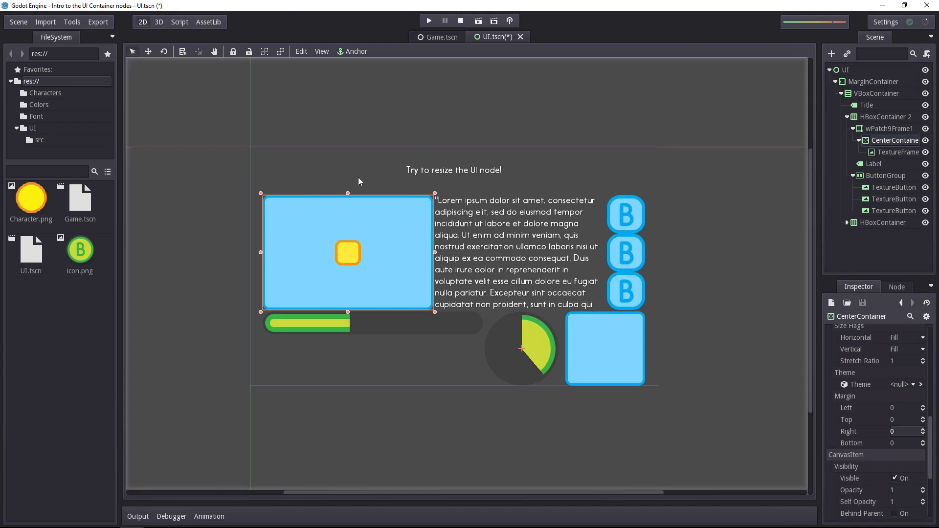
After failed attempts to narrow the blue frame, move HBoxContainer 2 below HBoxContainer.
left_click(890, 129)
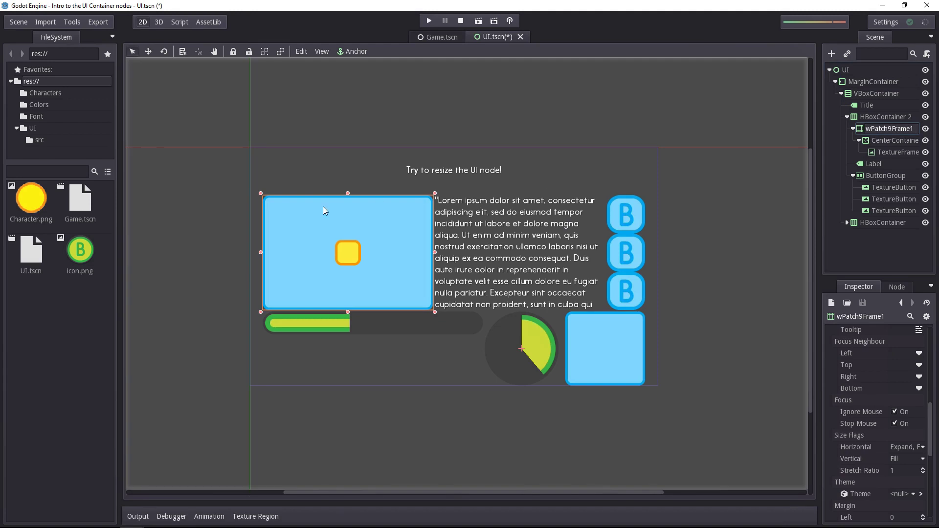
left_click_drag(435, 253, 366, 261)
left_click(883, 118)
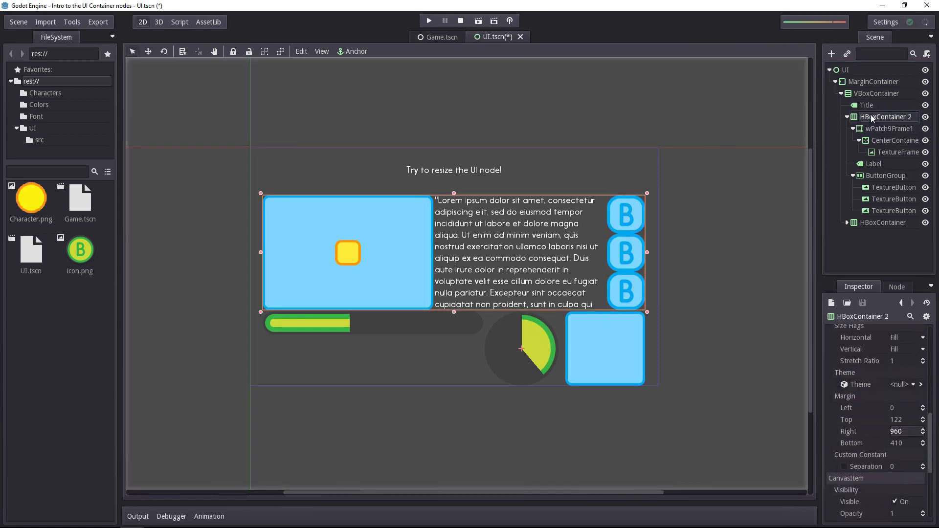
left_click(886, 128)
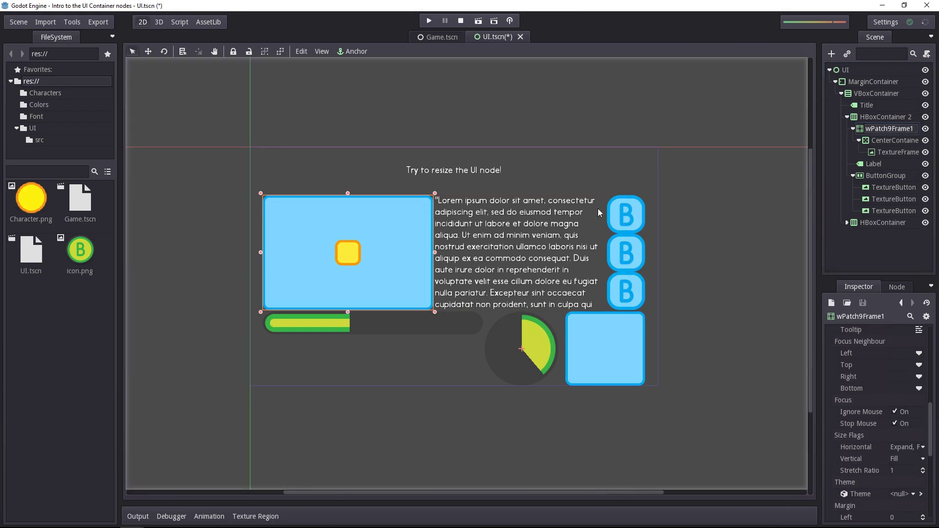
left_click_drag(435, 254, 366, 254)
left_click(886, 116)
key("ctrl+Down")
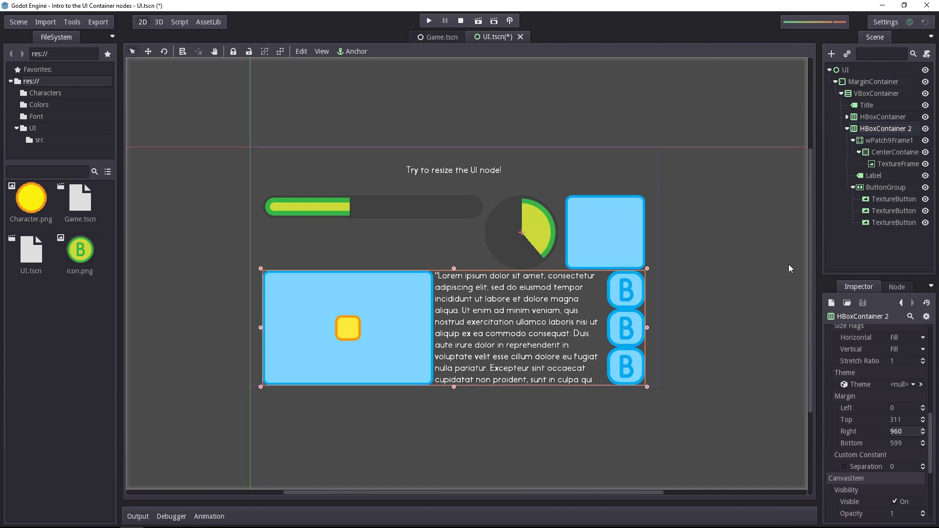
Turn off horizontal Expand in wPatch9Frame1's size flags.
left_click(899, 141)
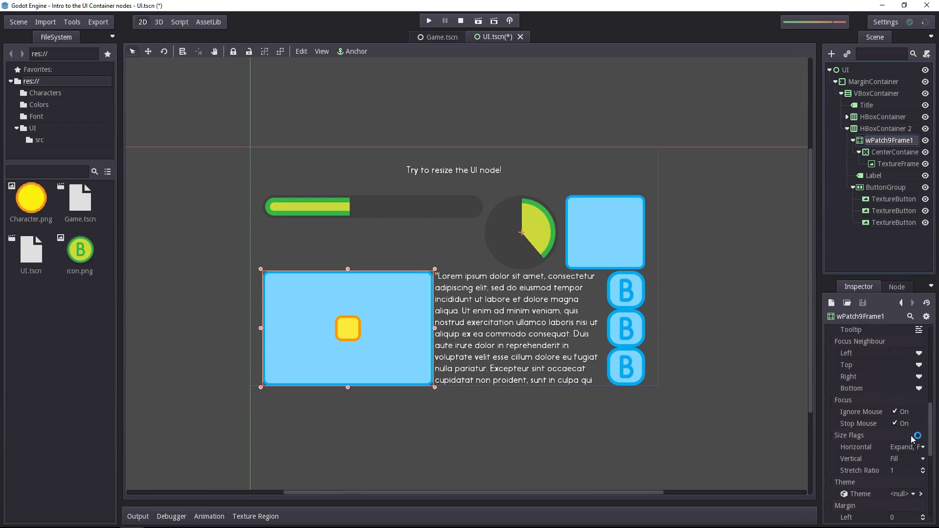
left_click(917, 448)
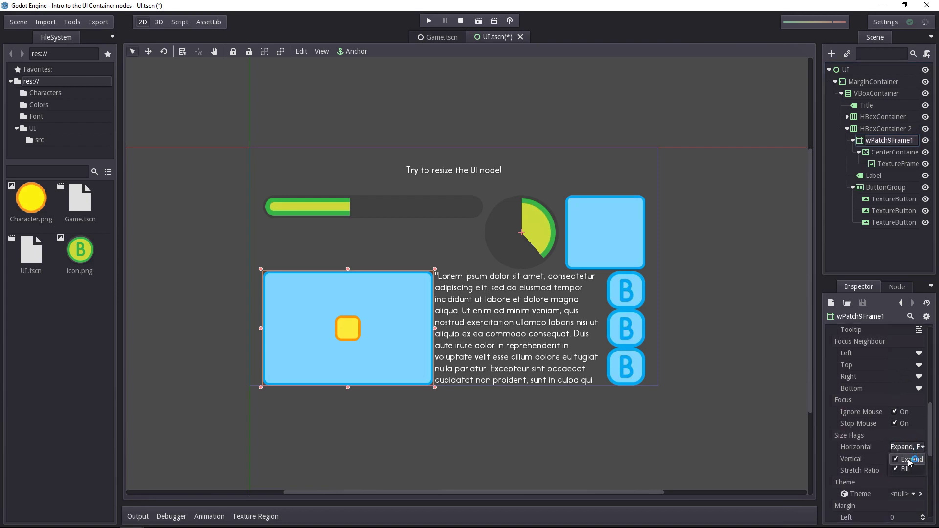
left_click(908, 459)
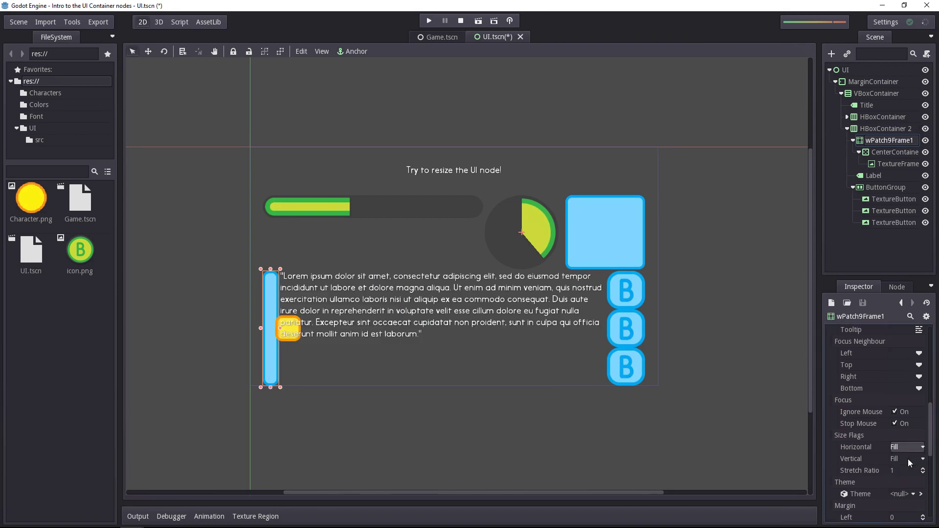
Give wPatch9Frame1 a minimum width of 200 and switch to Game.tscn.
scroll(899, 437, "up", 6)
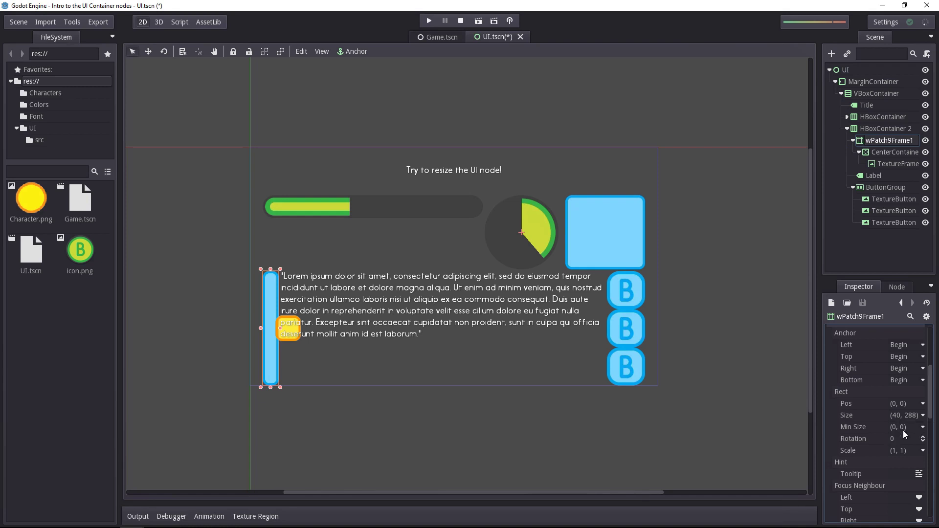
left_click(898, 429)
type("200")
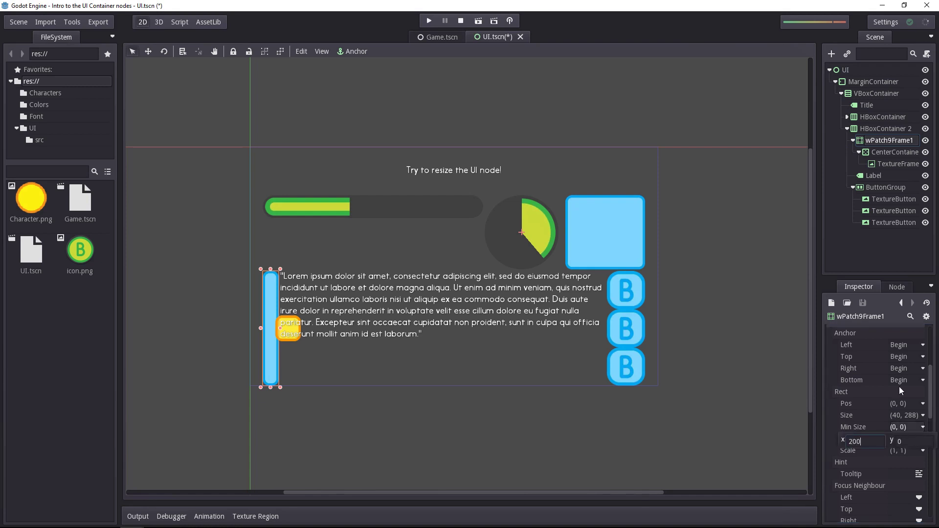
left_click(733, 328)
left_click(395, 310)
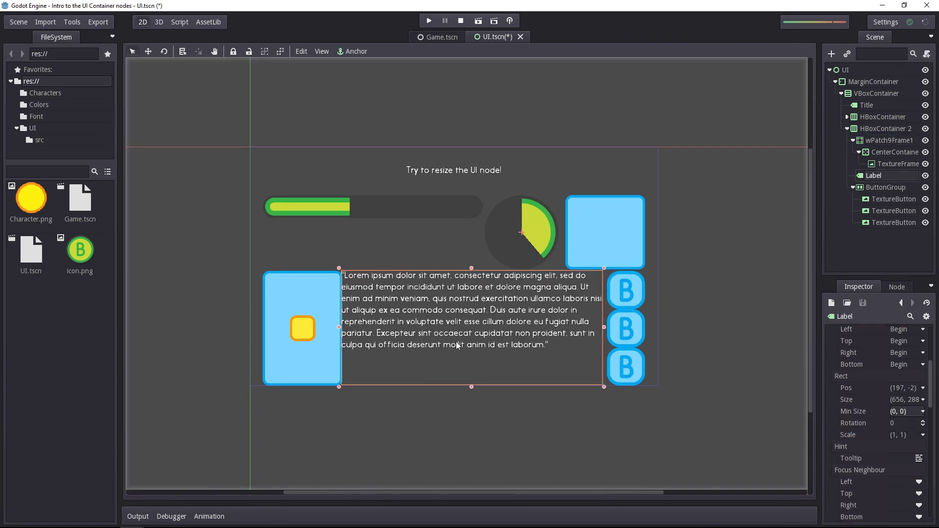
key("ctrl+Tab")
middle_click_drag(677, 236, 704, 207)
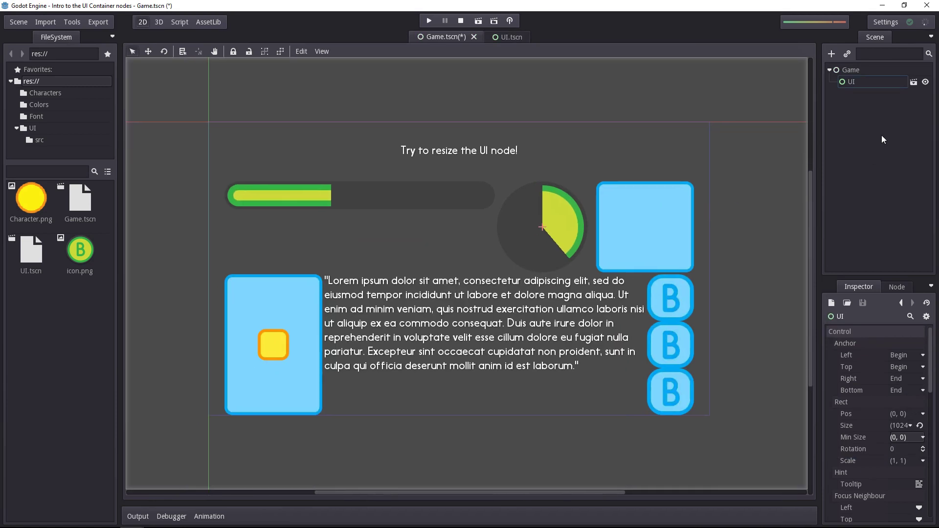
left_click(886, 81)
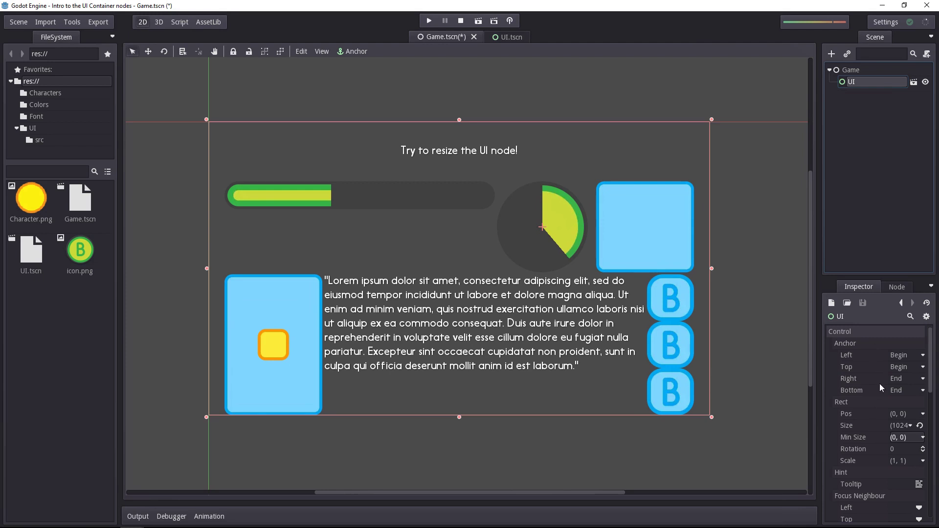
left_click(858, 72)
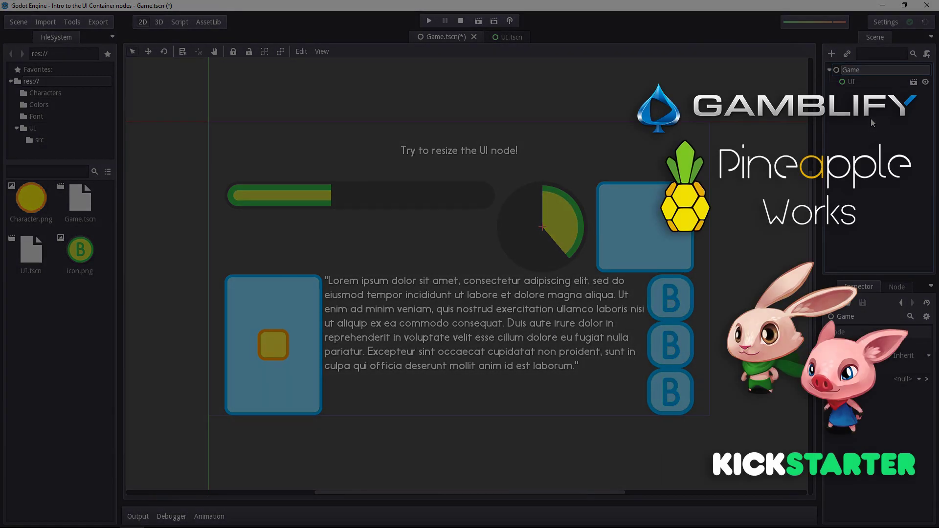
left_click(873, 82)
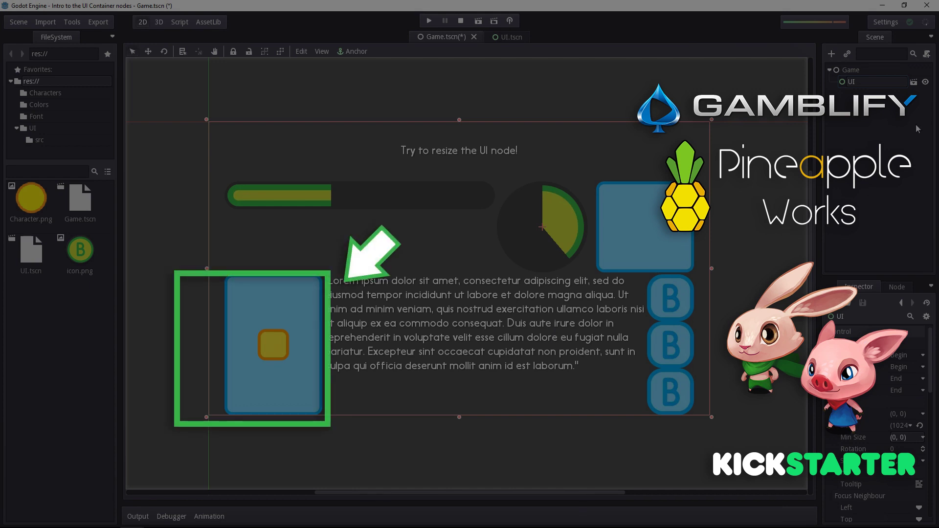
left_click(765, 124)
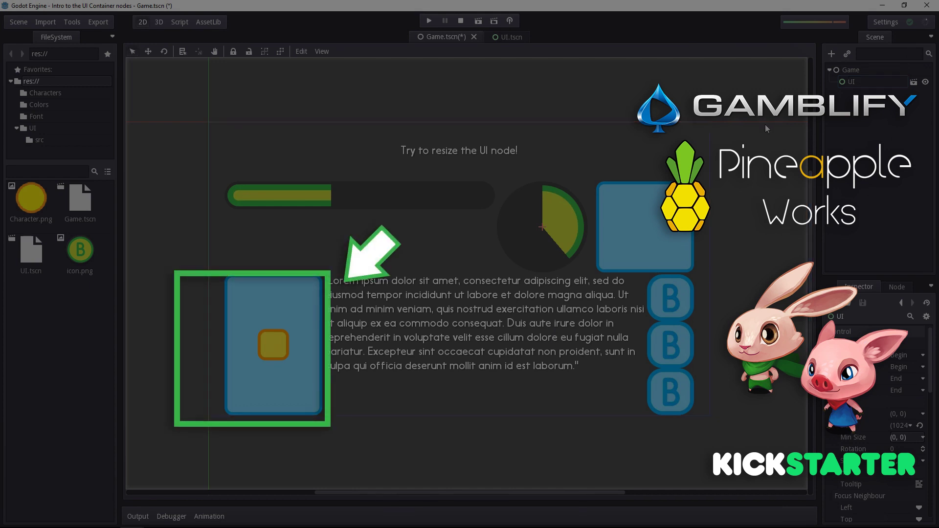
left_click(862, 72)
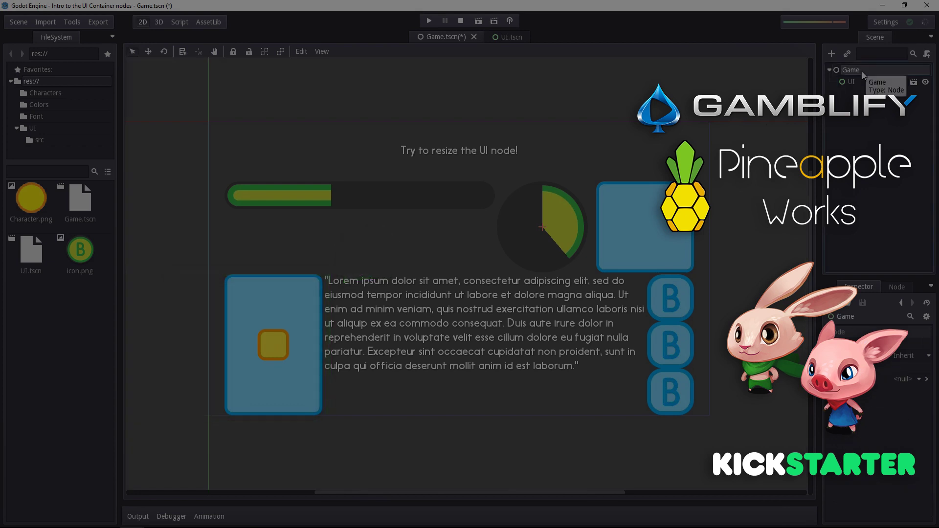